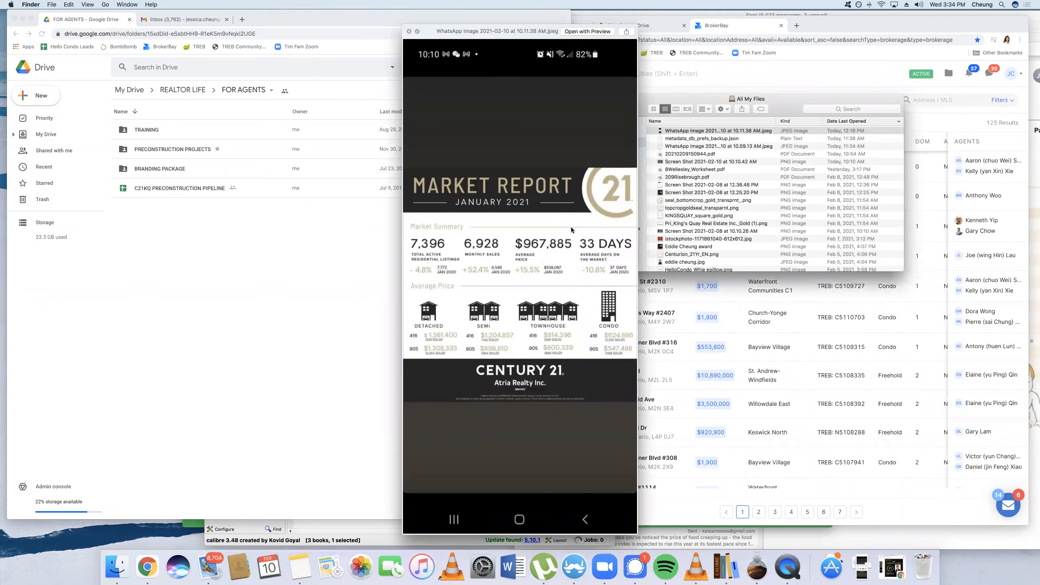
# Upload WhatsApp Image 2021-02-10 at 10.11.38 AM.jpeg to the FOR AGENTS folder in Google Drive and open it with DocHub
pyautogui.press('space')
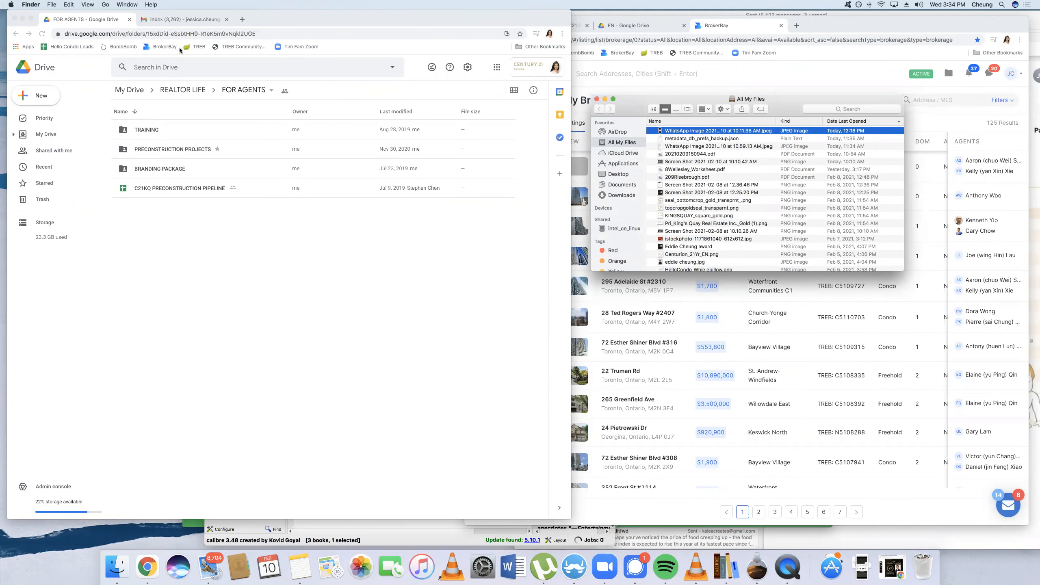
pyautogui.moveTo(678, 134); pyautogui.dragTo(195, 315)
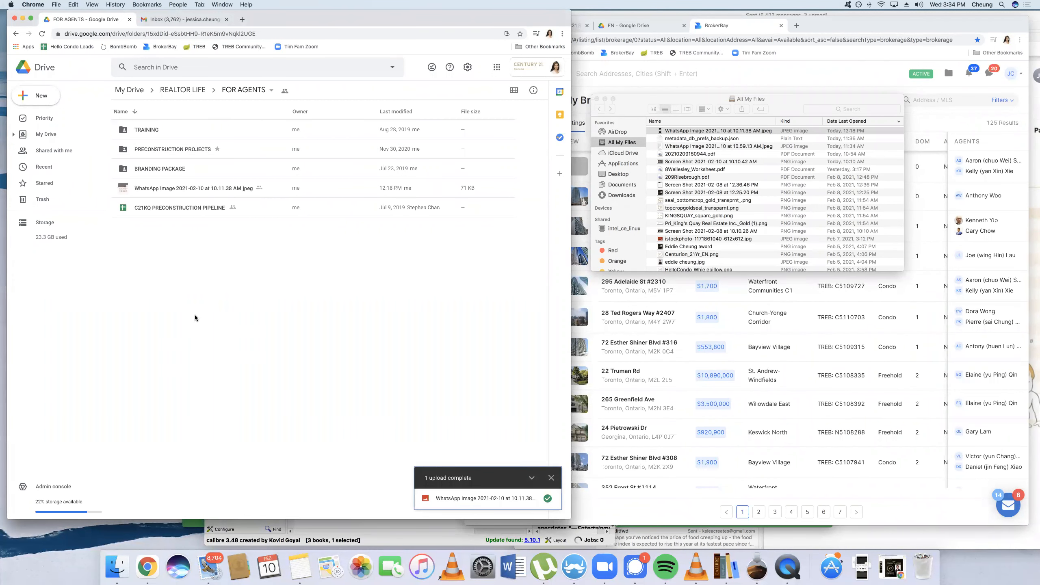
pyautogui.click(223, 189)
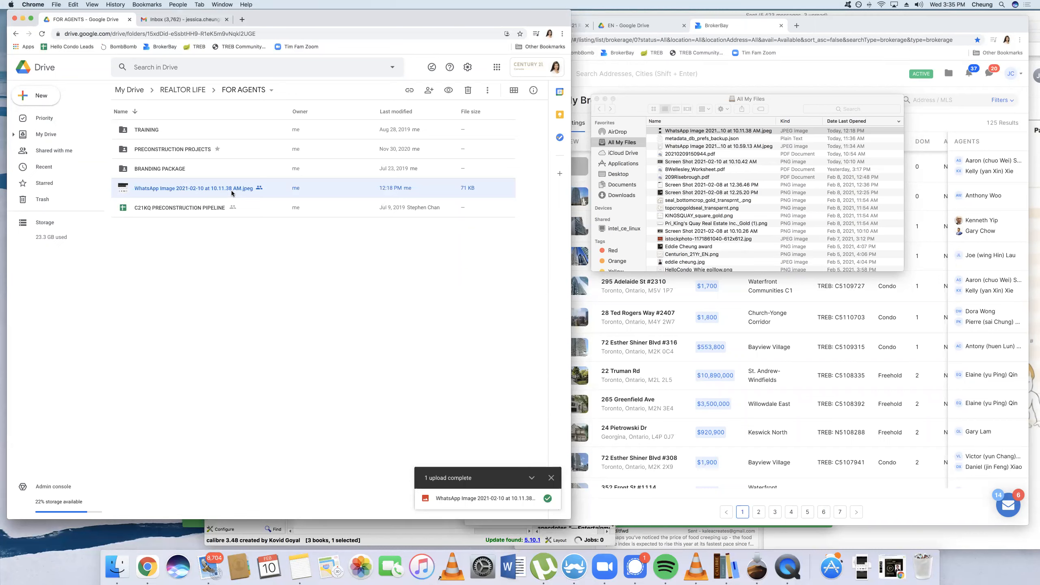
pyautogui.rightClick(232, 193)
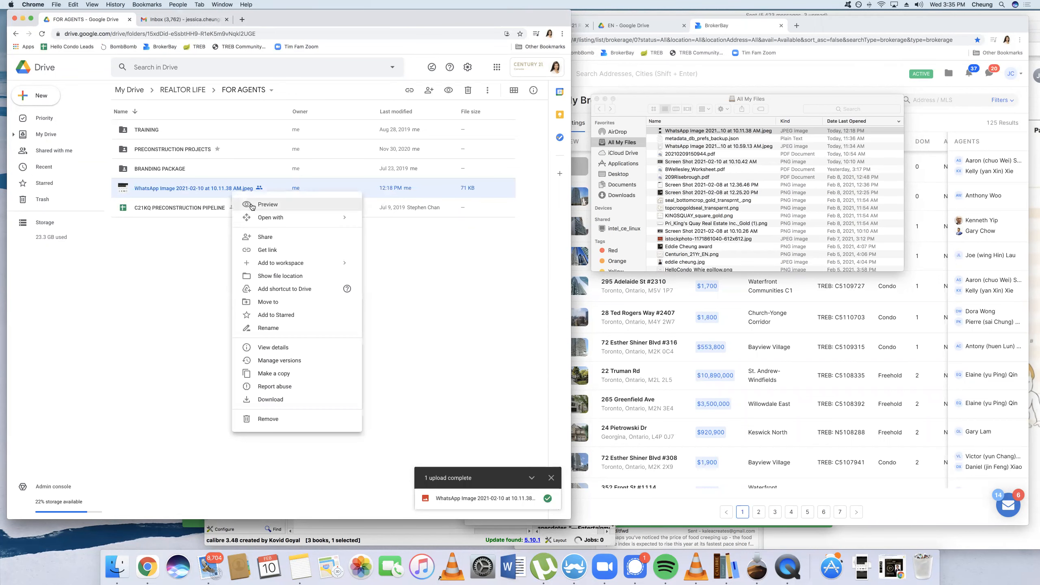
pyautogui.moveTo(267, 223)
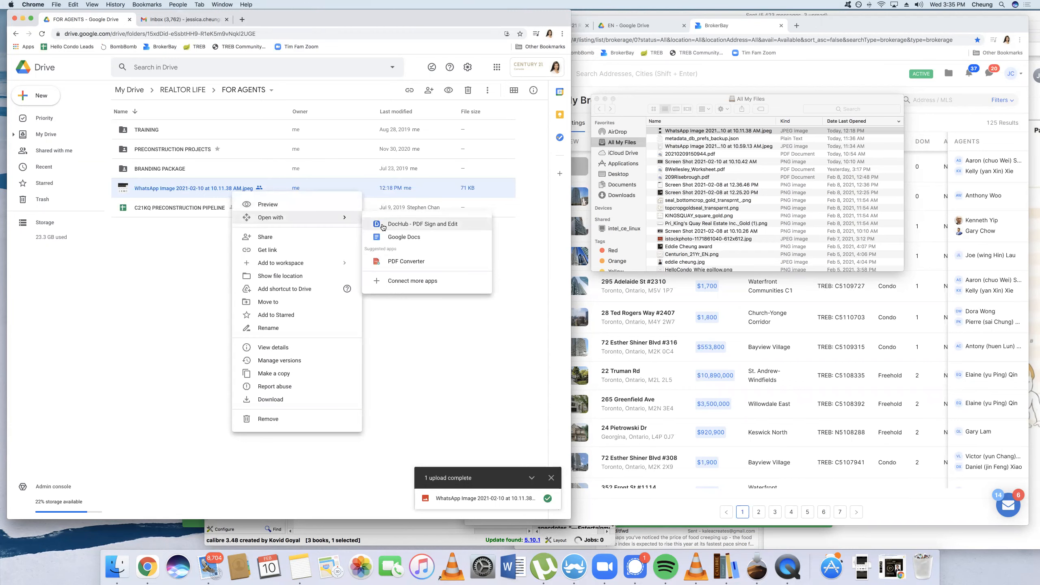
pyautogui.click(453, 228)
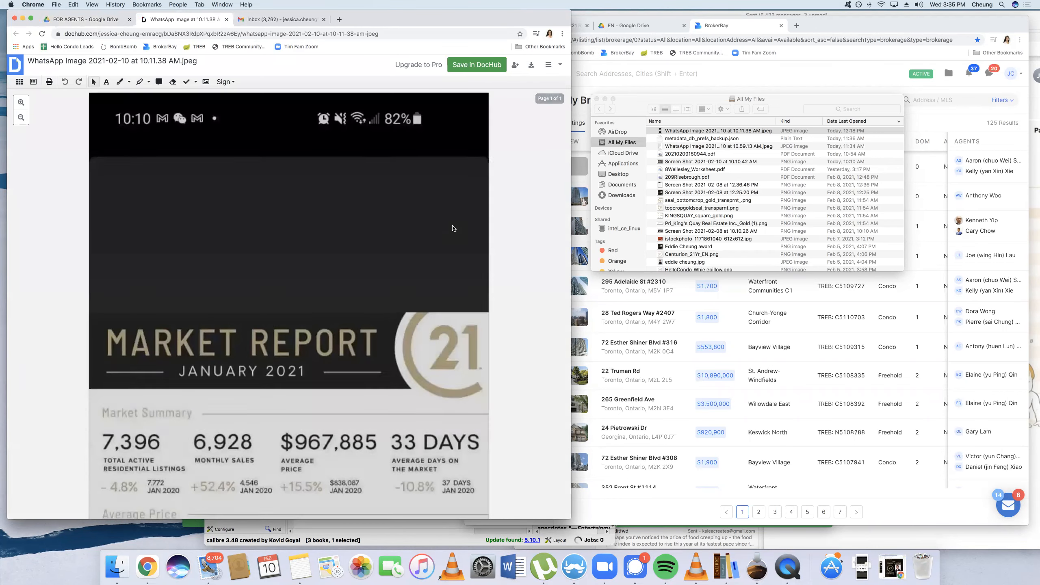
# White out the phone status bar and the full-width dark area above the Market Report banner
pyautogui.scroll(-10, 417, 257)
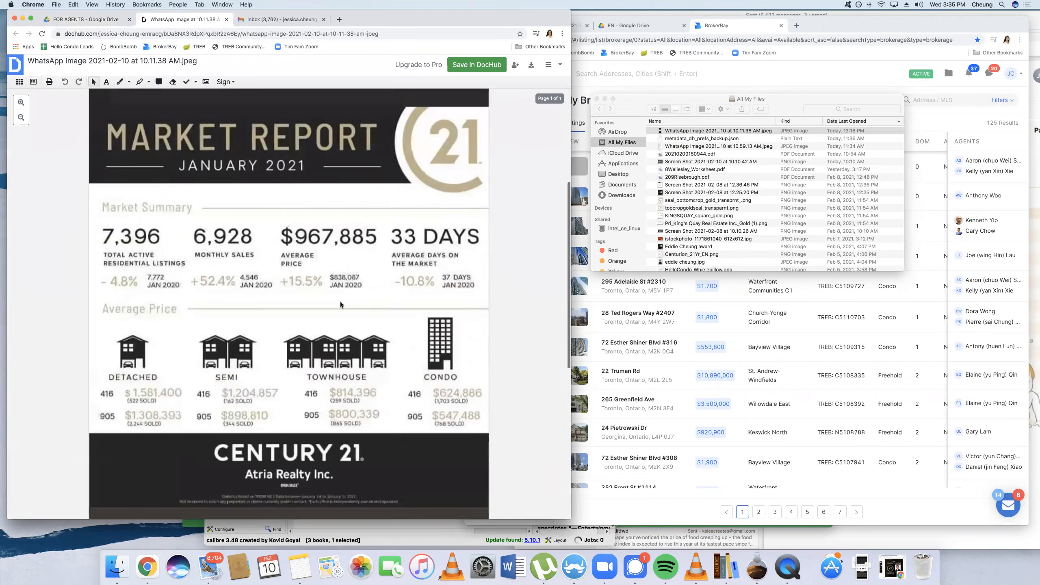
pyautogui.scroll(5, 344, 302)
pyautogui.scroll(10, 340, 304)
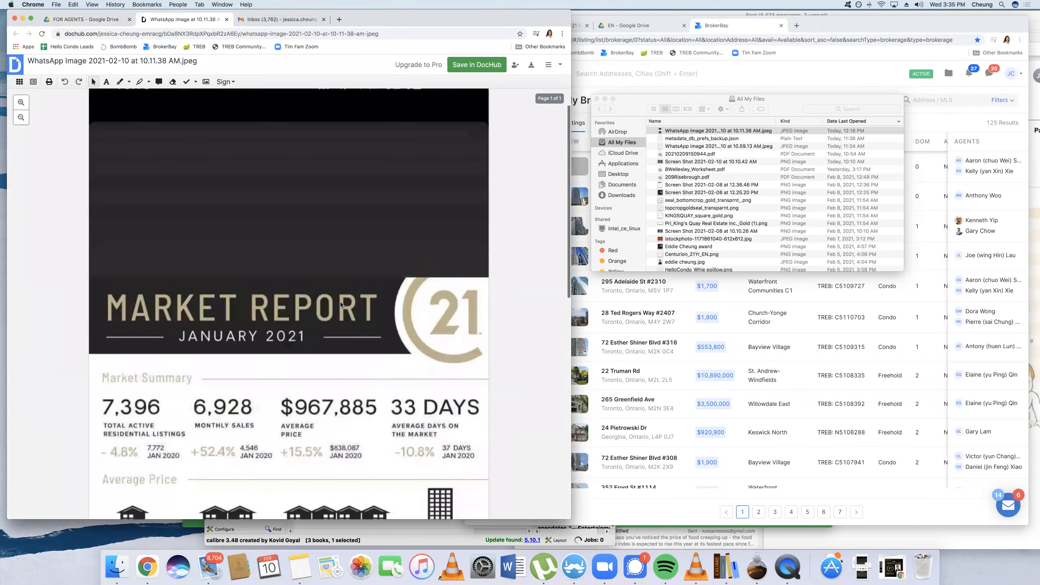
pyautogui.scroll(2, 341, 304)
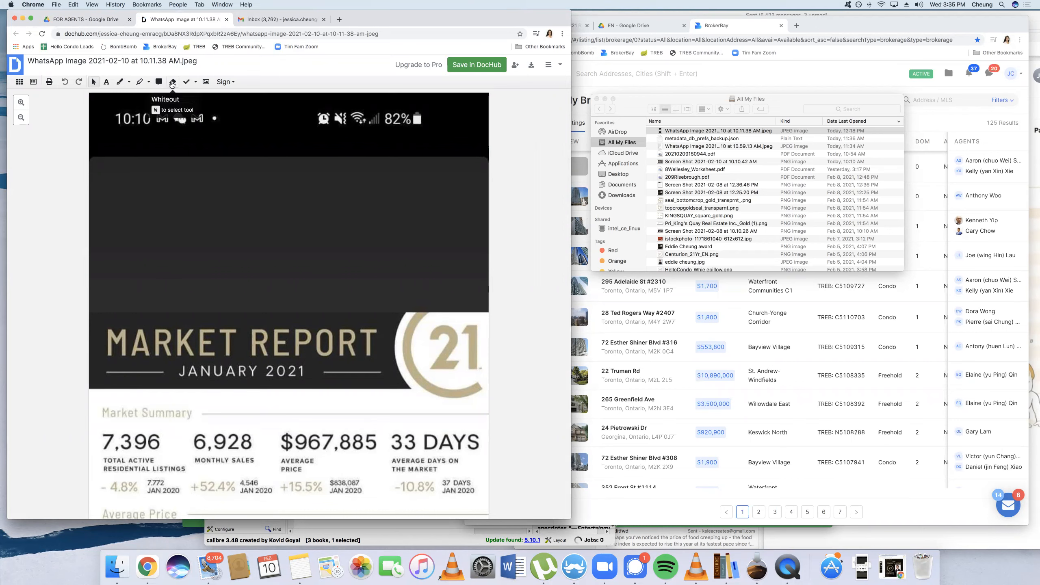
pyautogui.click(172, 84)
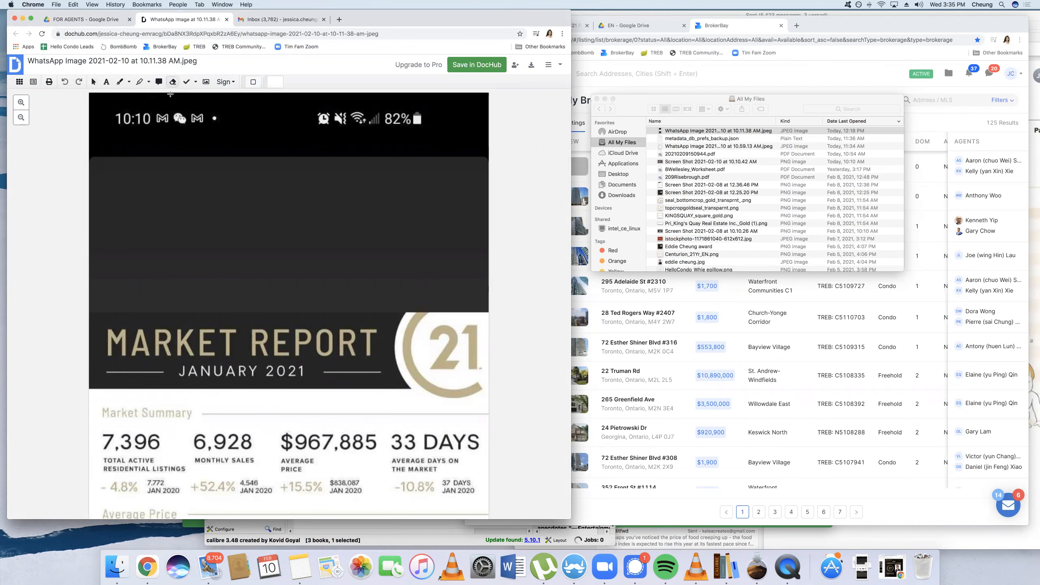
pyautogui.scroll(-3, 264, 282)
pyautogui.scroll(3, 264, 282)
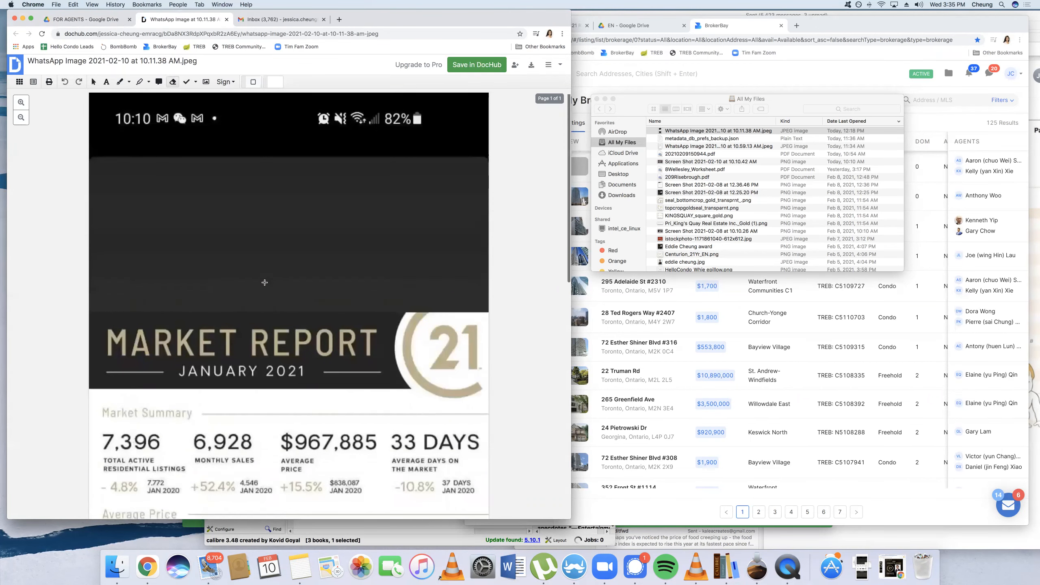
pyautogui.moveTo(89, 94); pyautogui.dragTo(491, 312)
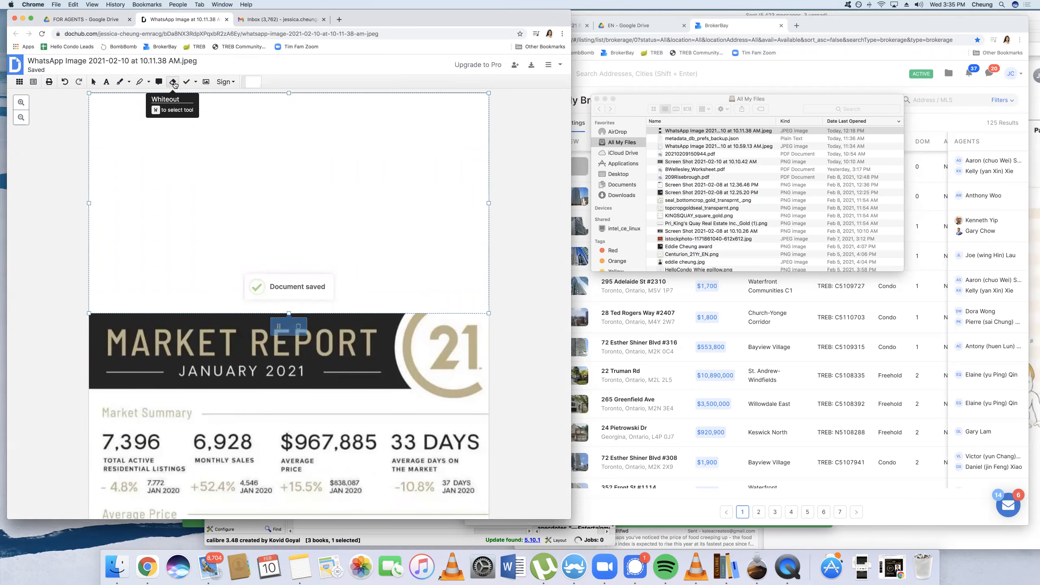
# White out everything below the average prices, covering the Atria Realty footer, the dark area and the phone navigation bar
pyautogui.scroll(-10, 181, 133)
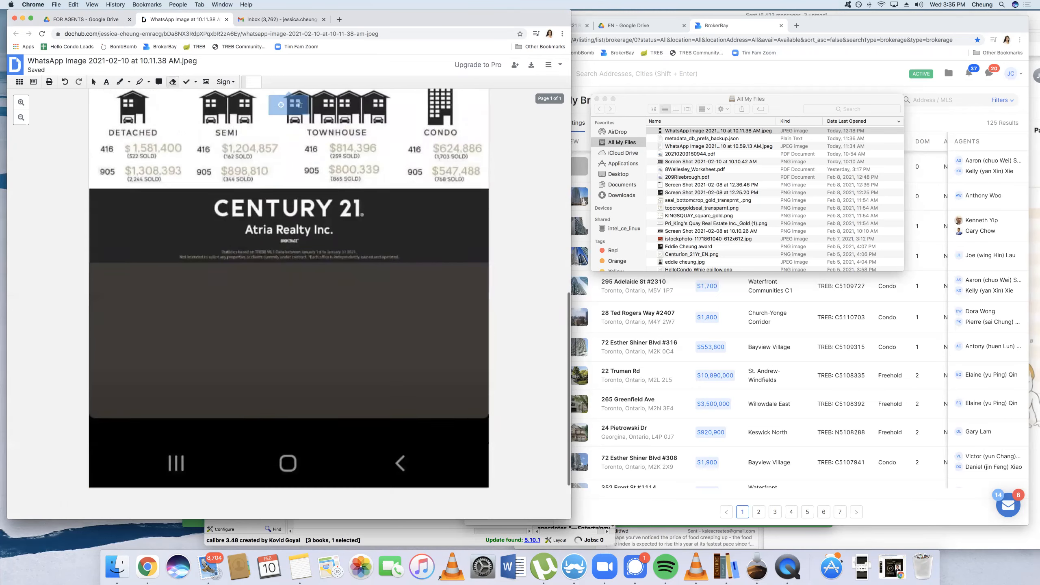
pyautogui.scroll(-3, 180, 133)
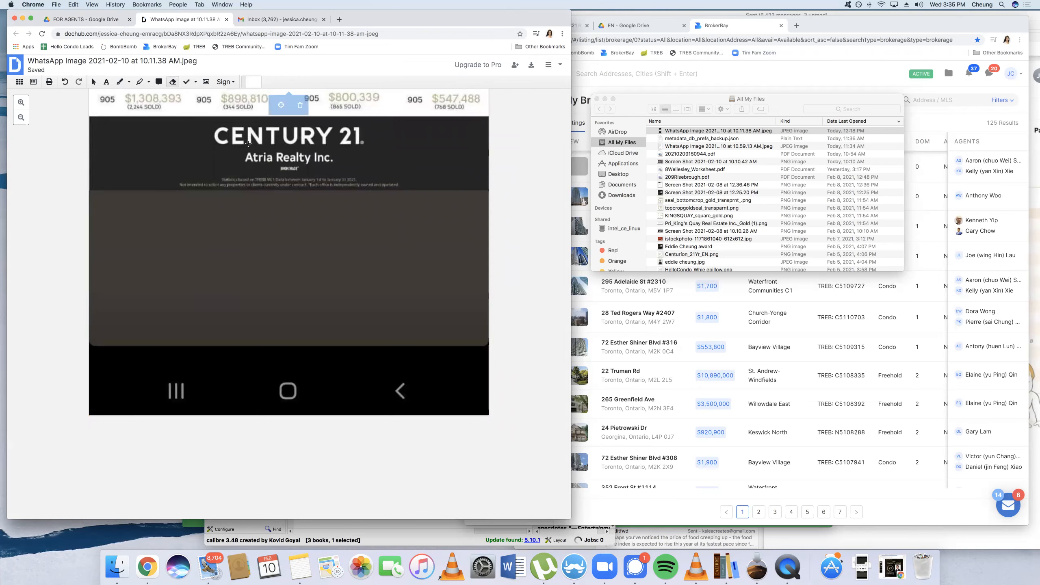
pyautogui.scroll(2, 207, 139)
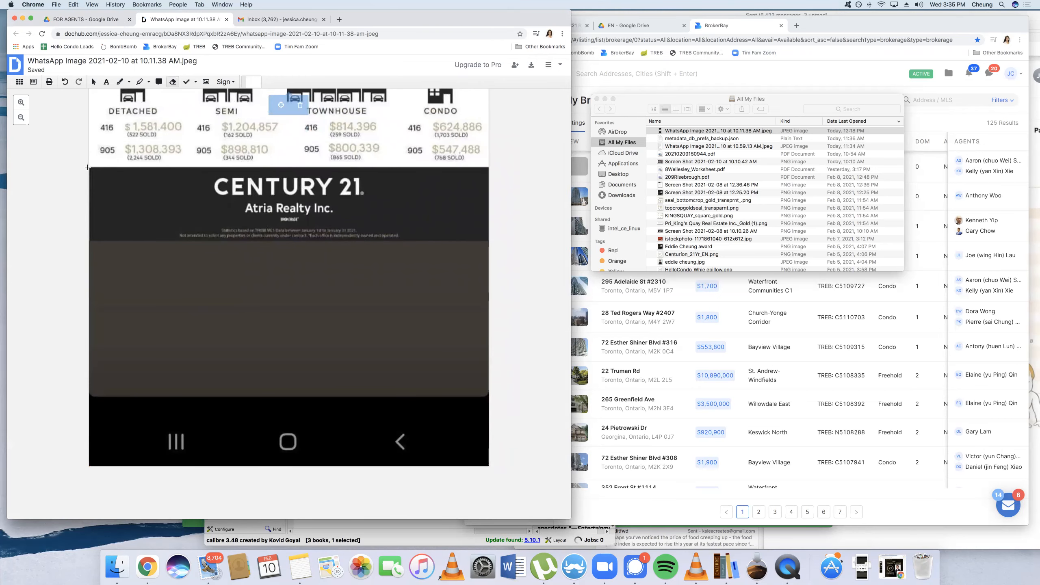
pyautogui.moveTo(88, 167)
pyautogui.mouseDown()
pyautogui.moveTo(457, 360)
pyautogui.moveTo(488, 466)
pyautogui.mouseUp()
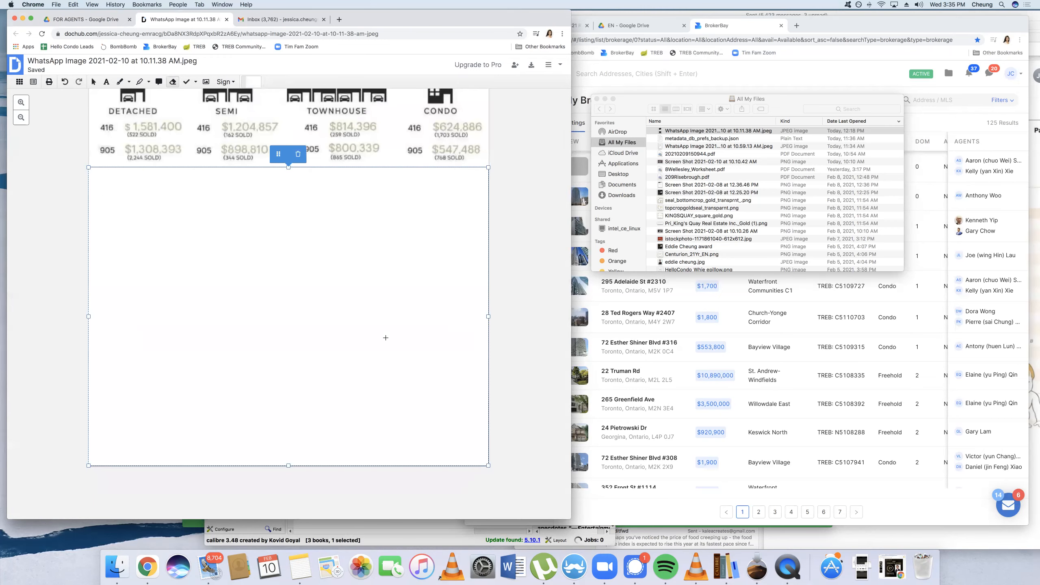
pyautogui.scroll(1, 360, 320)
pyautogui.scroll(8, 359, 320)
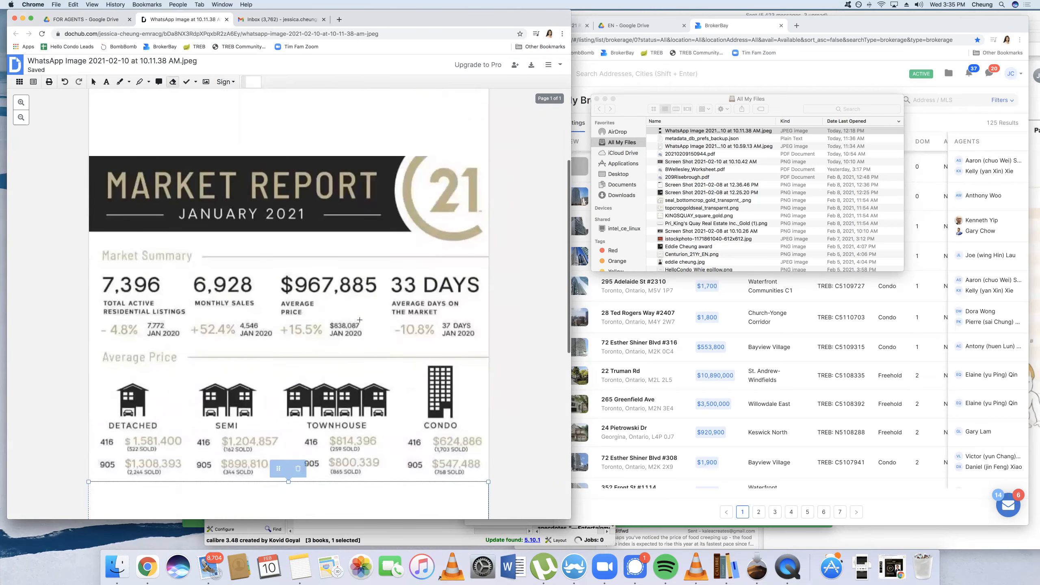
pyautogui.scroll(1, 360, 320)
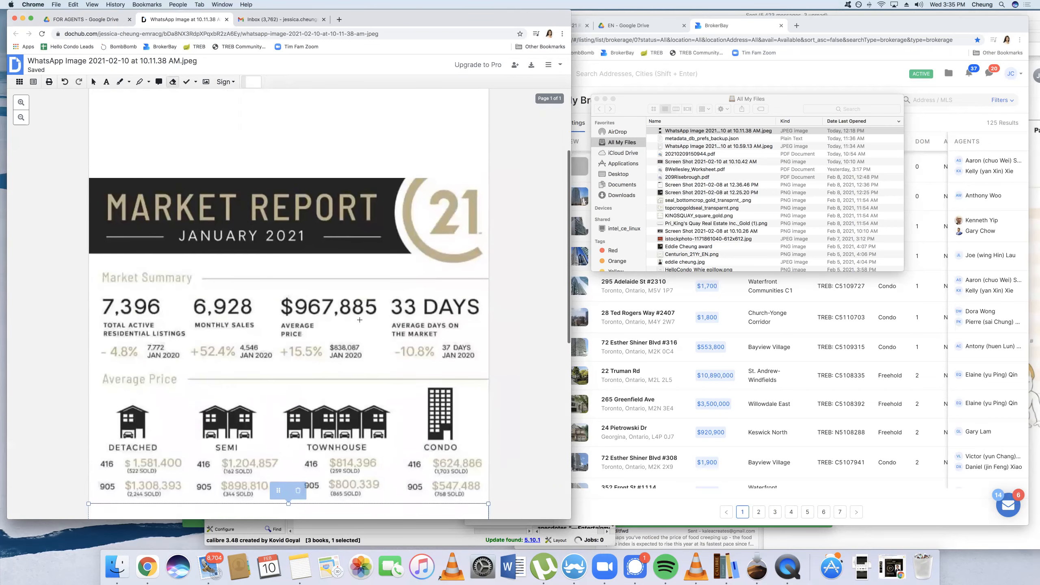
pyautogui.click(509, 295)
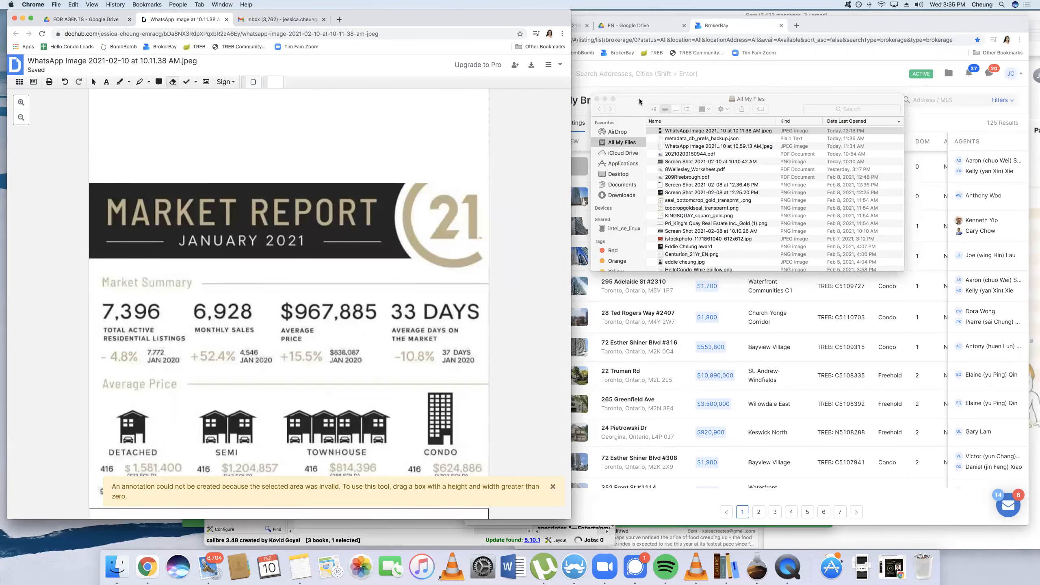
# Switch to Finder, show the Century 21 Graphics folder from the Desktop as a list, and place its window beside the document
pyautogui.moveTo(638, 99); pyautogui.dragTo(619, 84)
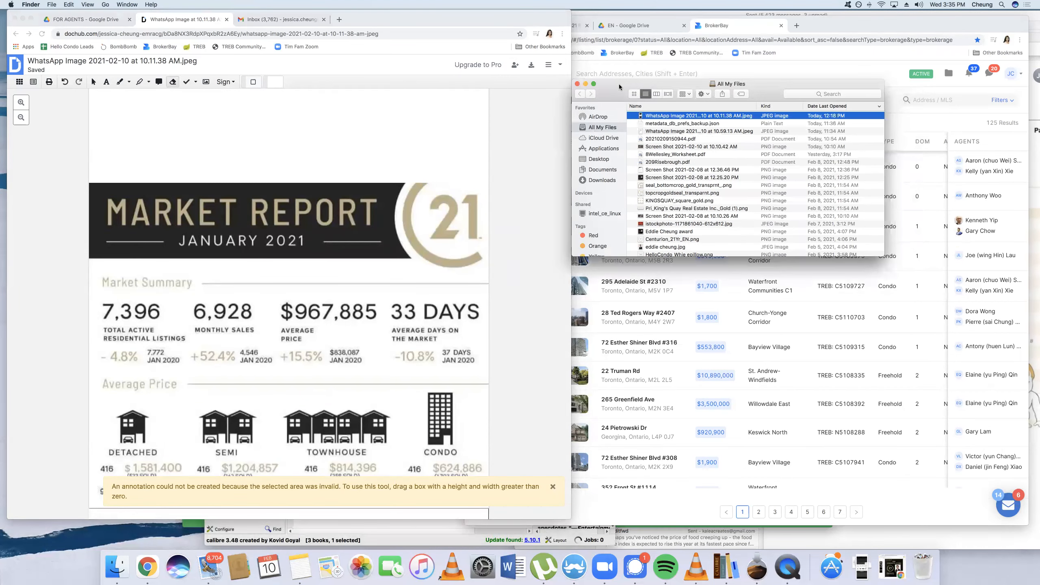
pyautogui.click(607, 160)
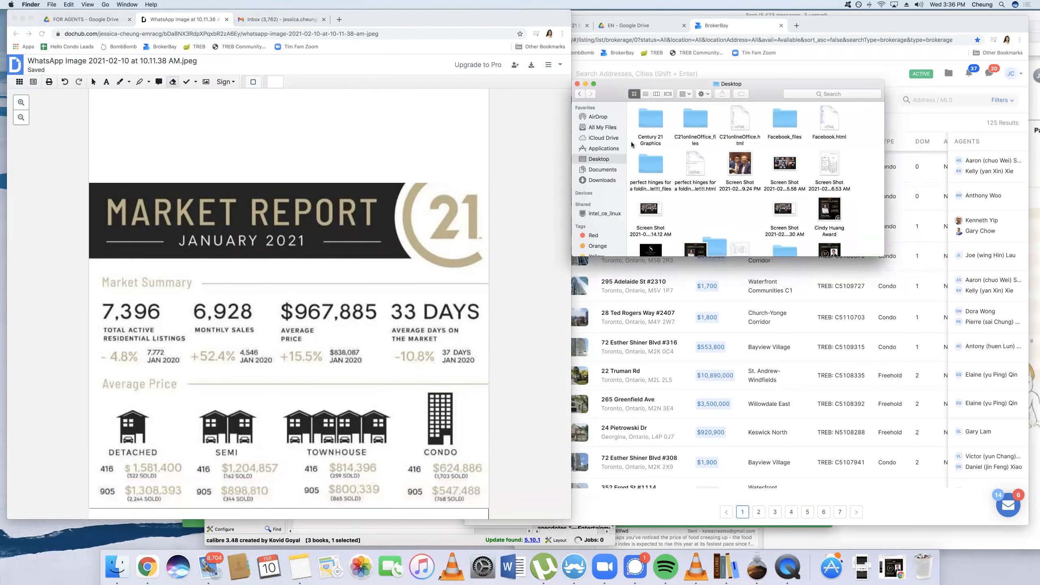
pyautogui.click(659, 126)
pyautogui.doubleClick(659, 122)
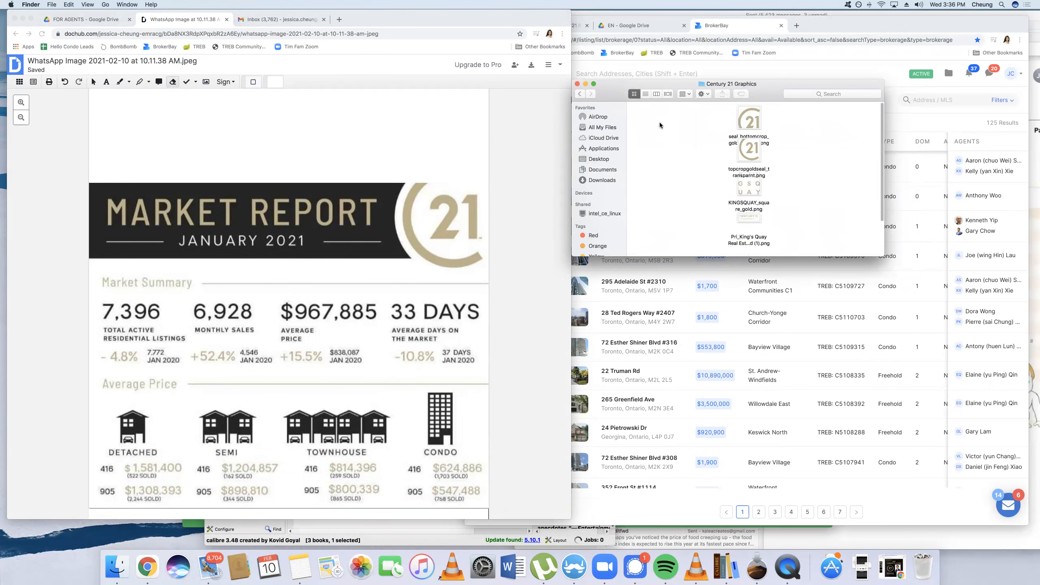
pyautogui.click(645, 94)
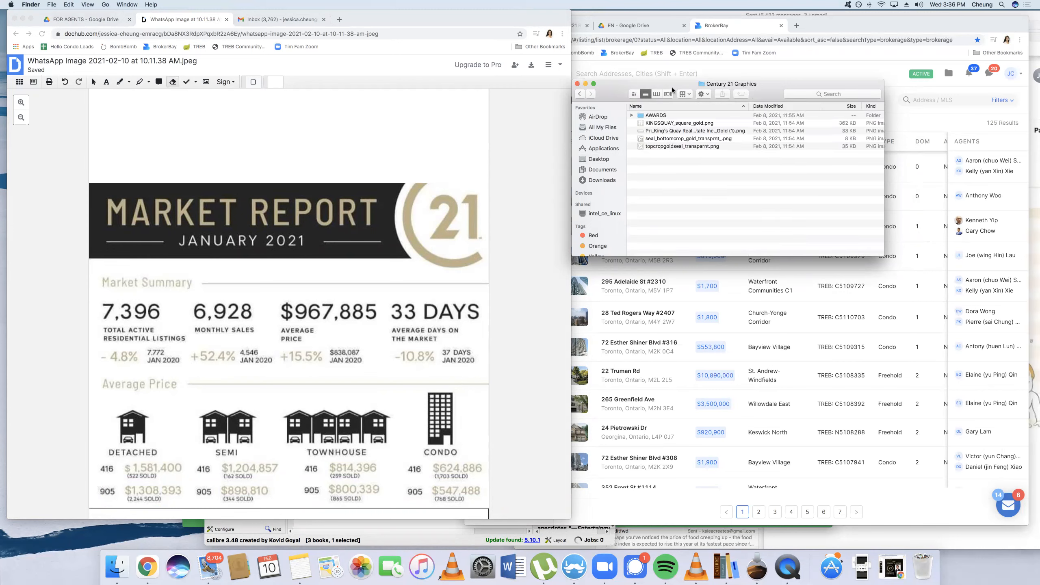
pyautogui.moveTo(629, 85); pyautogui.dragTo(574, 85)
# Preview the gold King's Quay Real Estate Inc. logo PNG and insert it above the Market Report banner in the DocHub document
pyautogui.click(635, 123)
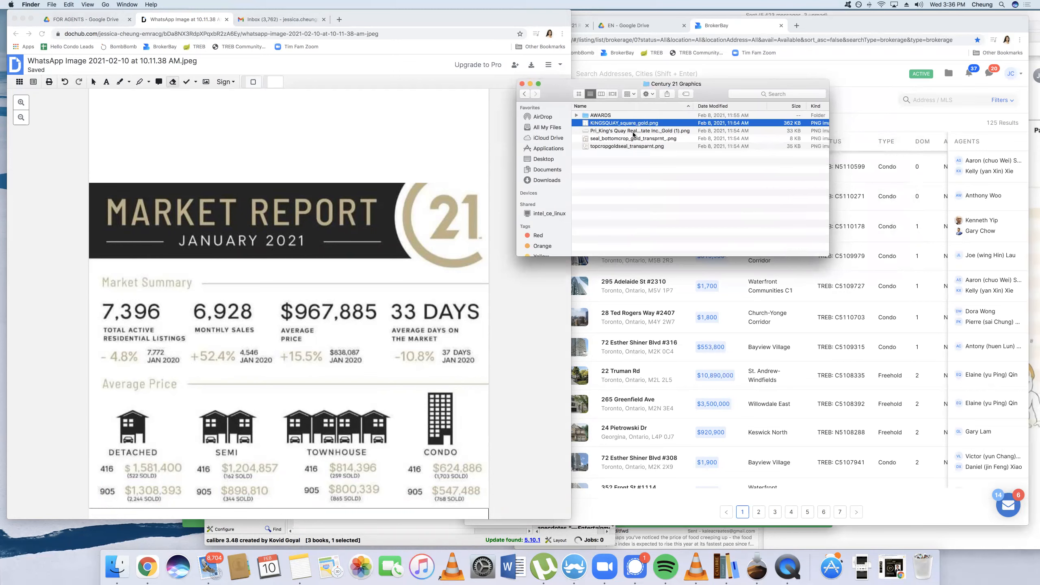
pyautogui.click(619, 131)
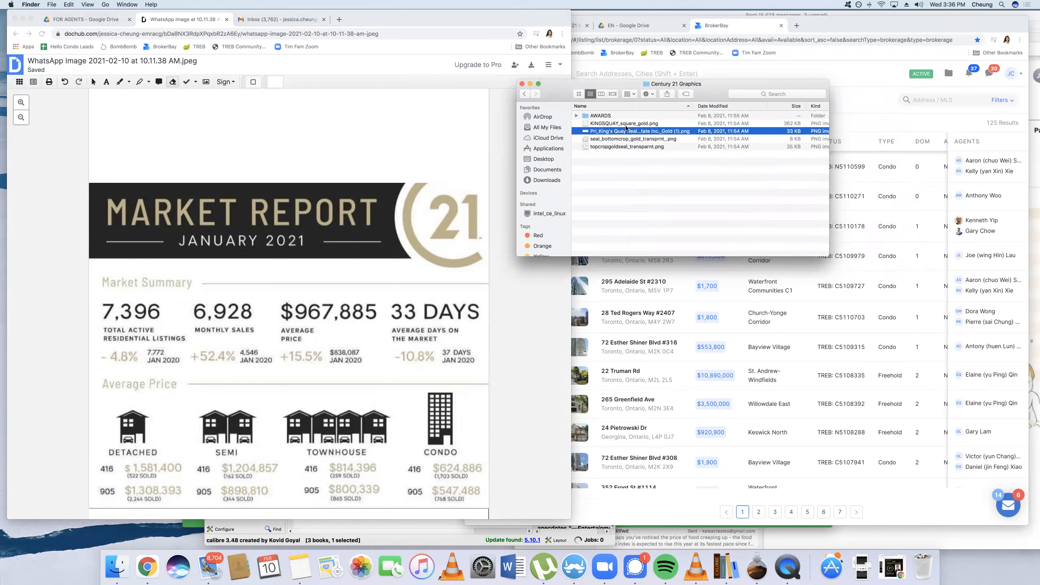
pyautogui.press('space')
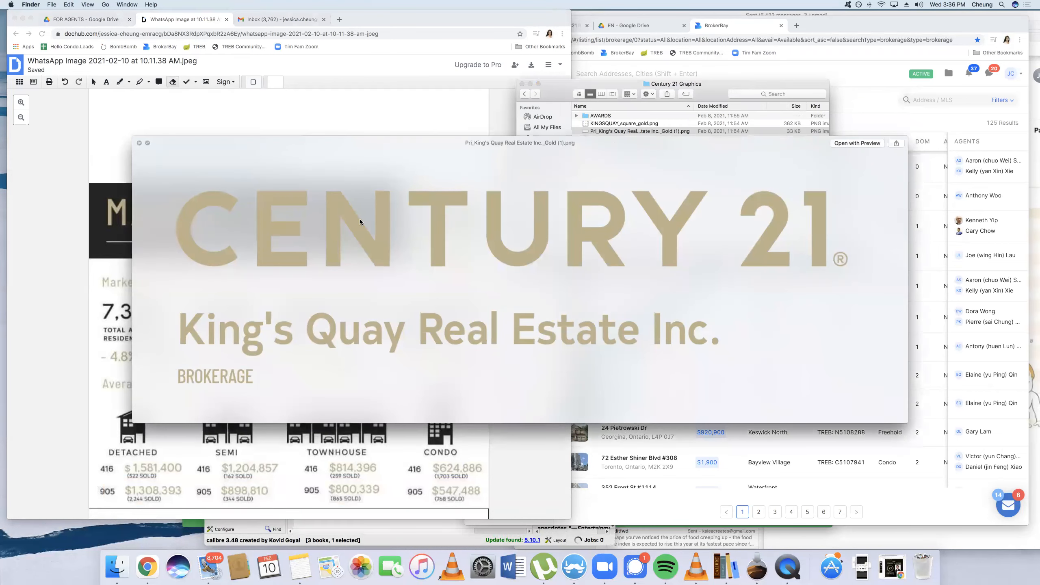
pyautogui.press('space')
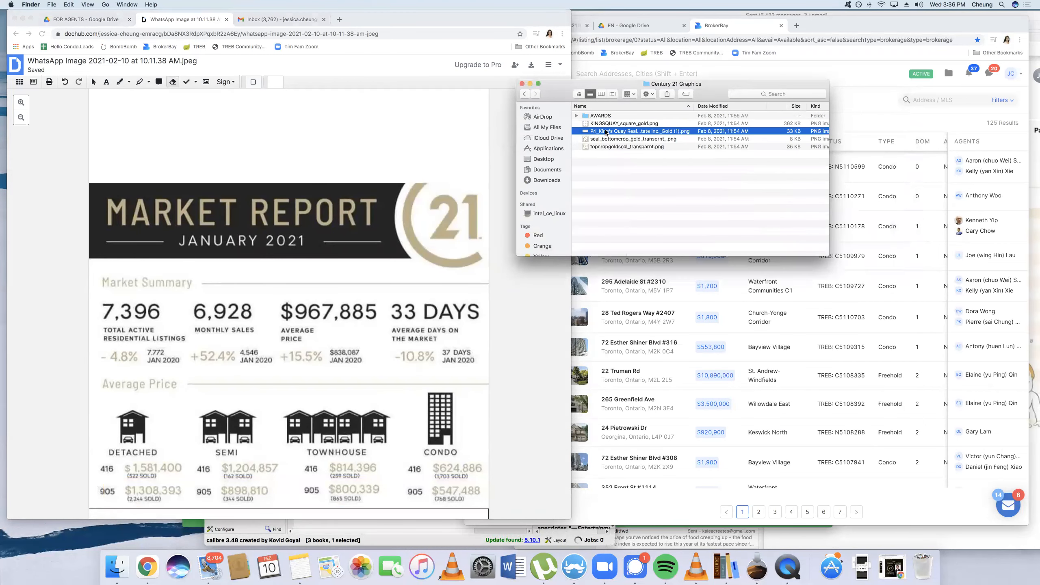
pyautogui.press('space')
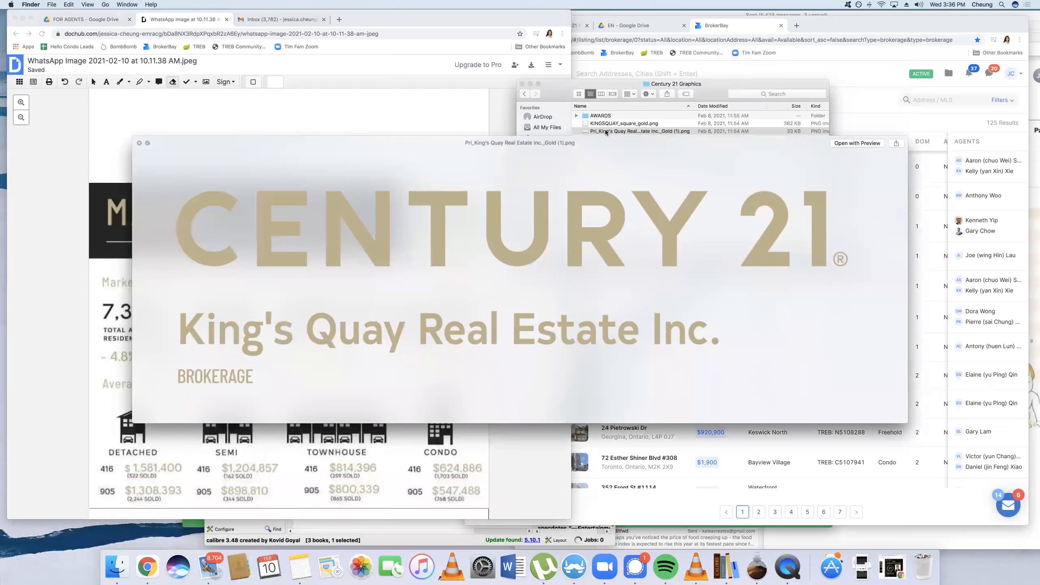
pyautogui.press('space')
pyautogui.moveTo(606, 131); pyautogui.dragTo(308, 151)
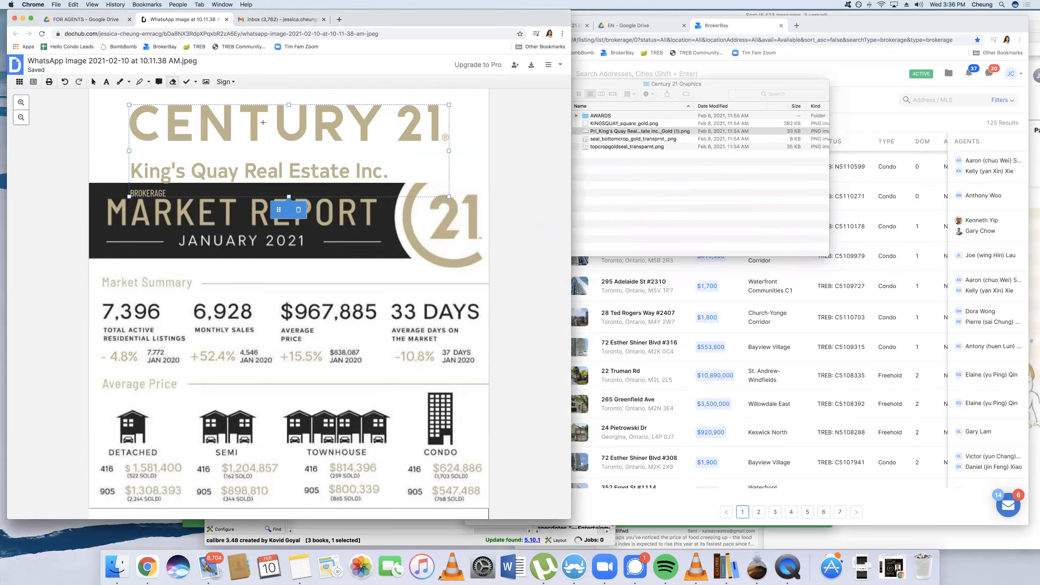
# Move the King's Quay logo into the white space above the Market Report banner and resize it to nearly the page width
pyautogui.moveTo(163, 136); pyautogui.dragTo(227, 159)
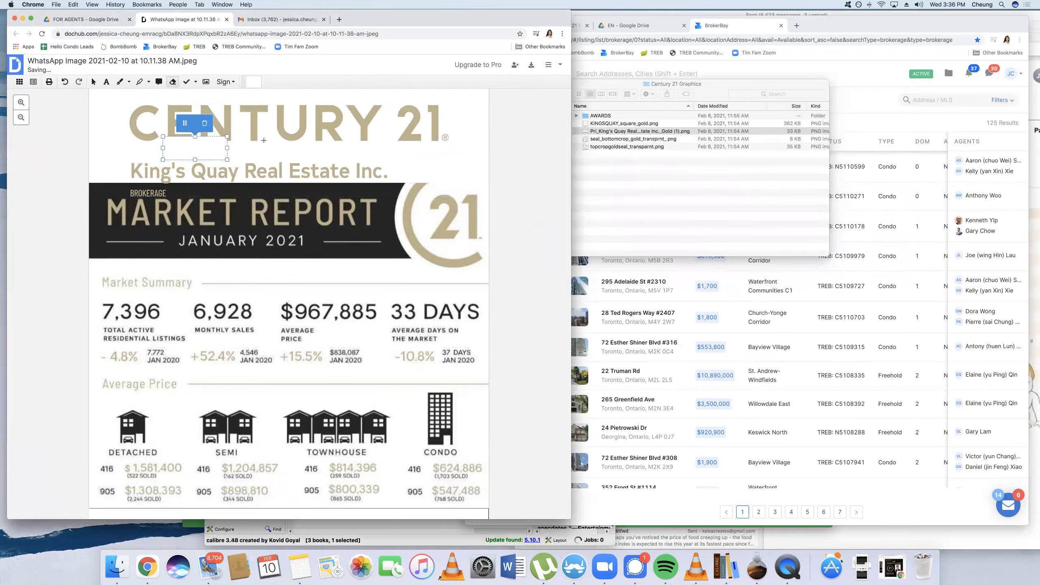
pyautogui.press('super+z')
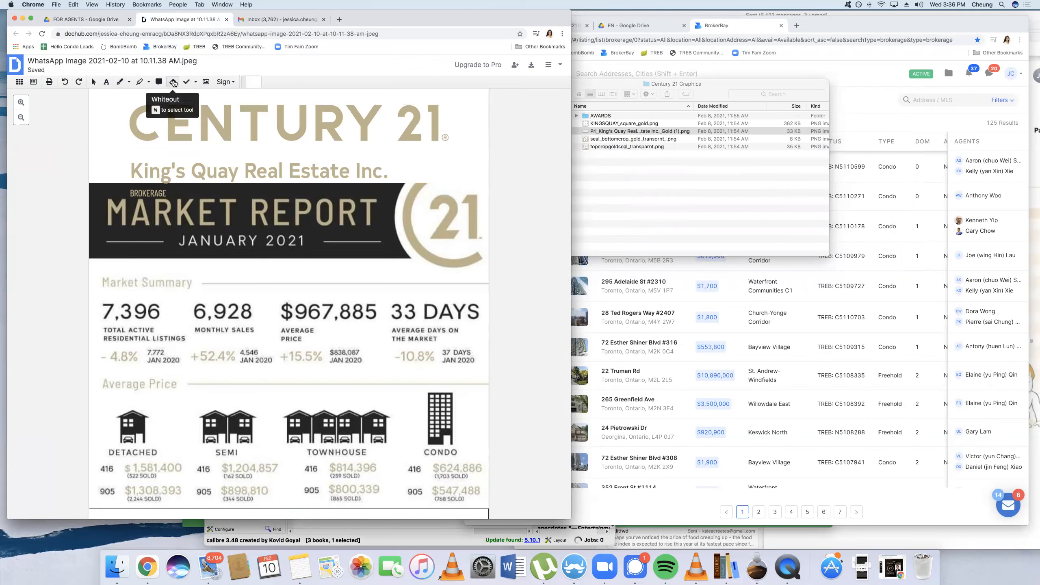
pyautogui.click(93, 82)
pyautogui.click(186, 137)
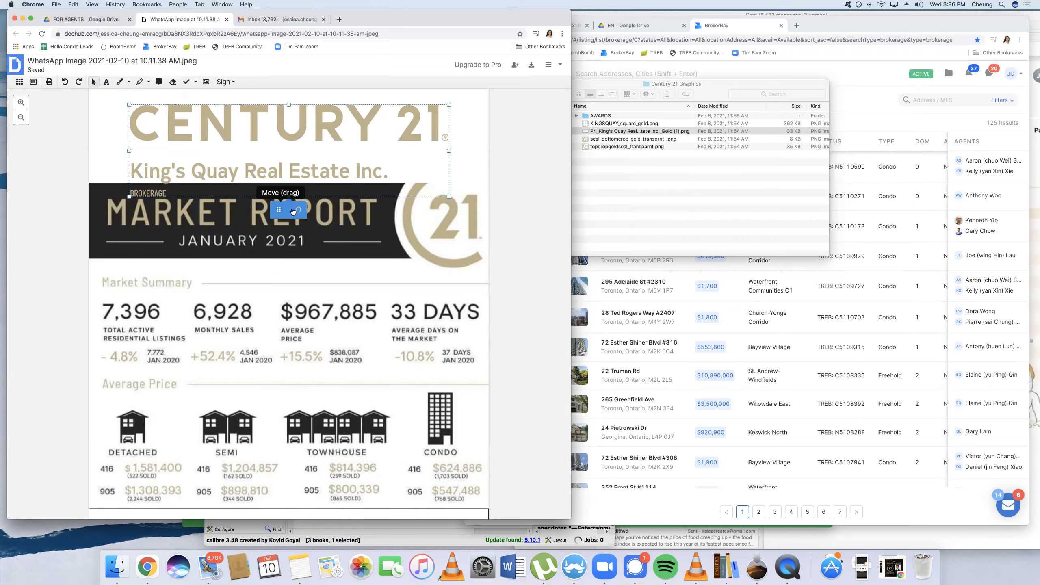
pyautogui.moveTo(293, 211)
pyautogui.mouseDown()
pyautogui.moveTo(317, 197)
pyautogui.moveTo(306, 212)
pyautogui.moveTo(283, 199)
pyautogui.mouseUp()
pyautogui.scroll(2, 283, 199)
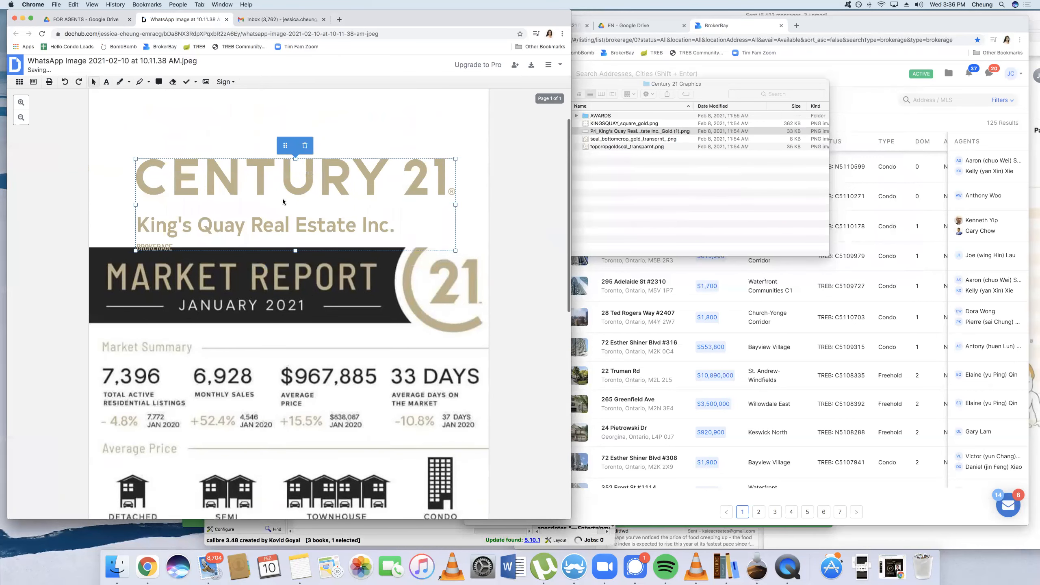
pyautogui.moveTo(282, 139); pyautogui.dragTo(254, 134)
pyautogui.moveTo(424, 146); pyautogui.dragTo(396, 135)
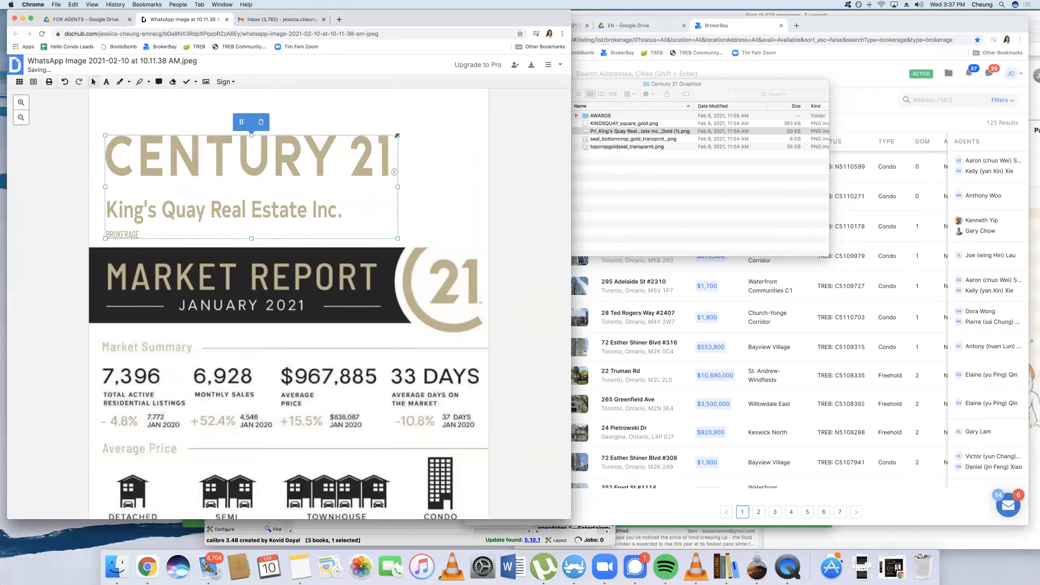
pyautogui.moveTo(397, 135); pyautogui.dragTo(452, 132)
pyautogui.click(510, 128)
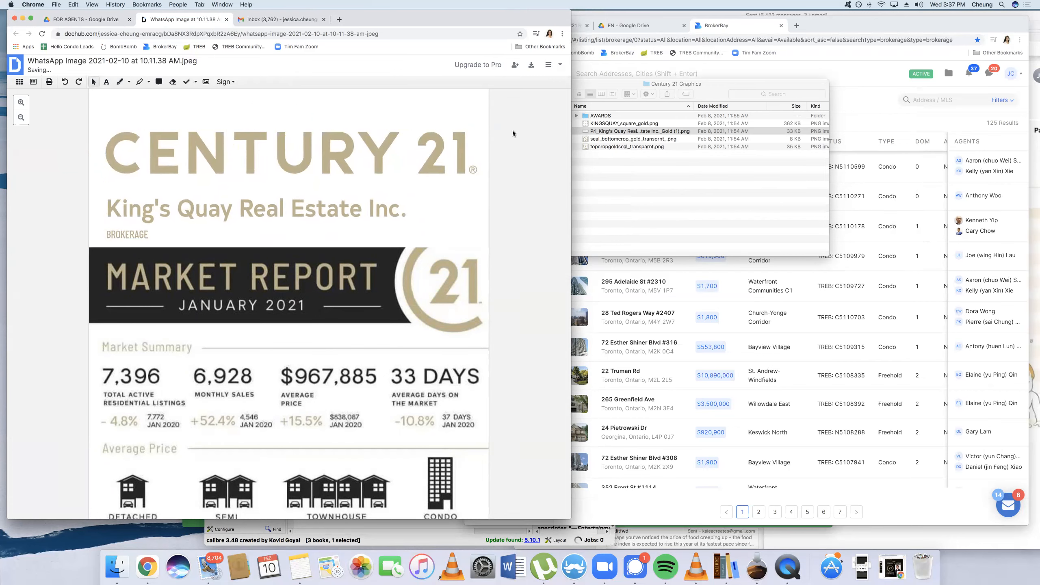
# Shrink the King's Quay logo to about half the page width and move it into the white space below the average prices
pyautogui.scroll(-5, 506, 219)
pyautogui.scroll(3, 507, 219)
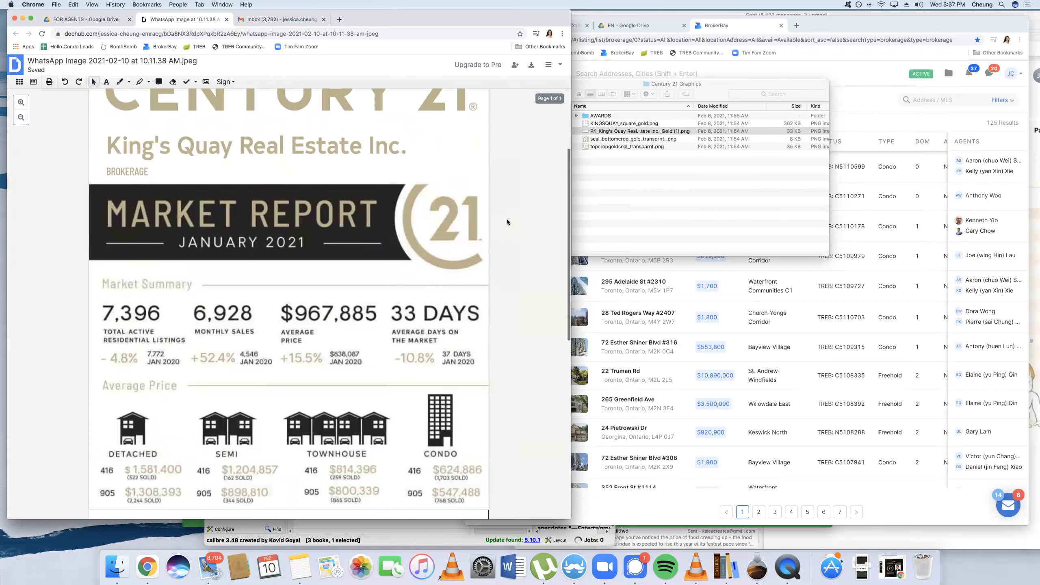
pyautogui.press('super+minus')
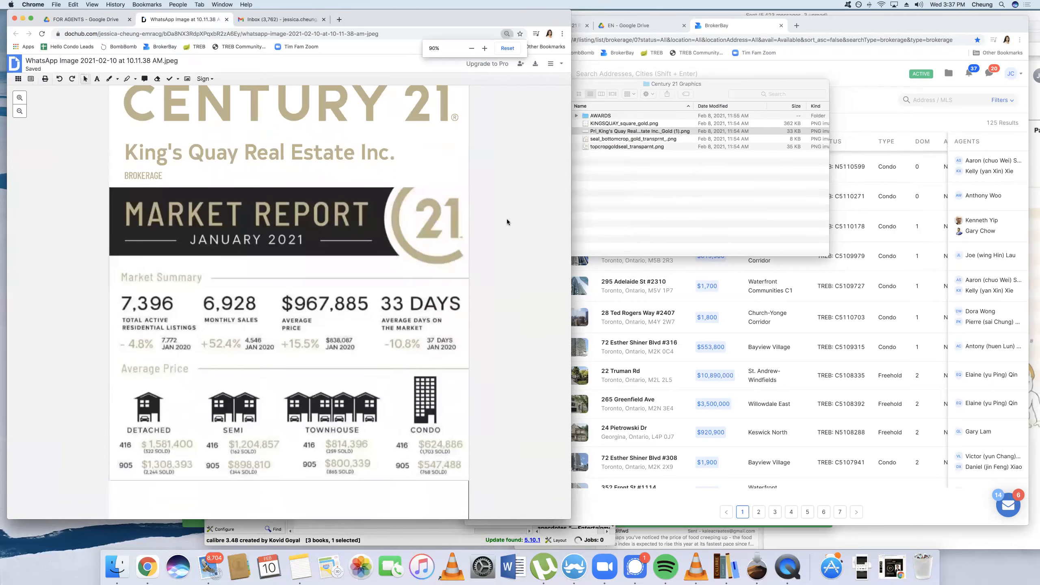
pyautogui.press('super+minus')
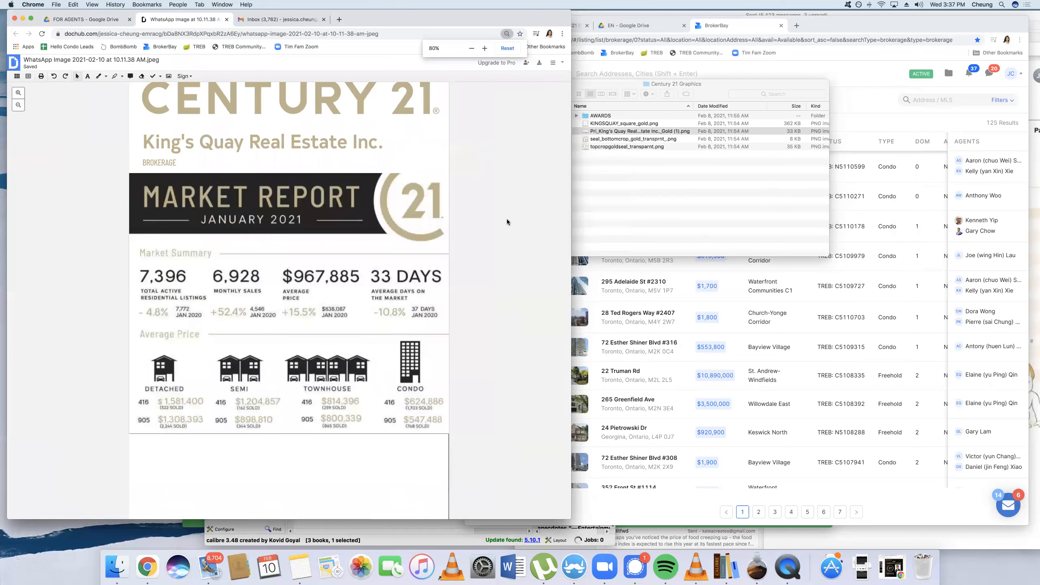
pyautogui.scroll(2, 506, 222)
pyautogui.click(378, 141)
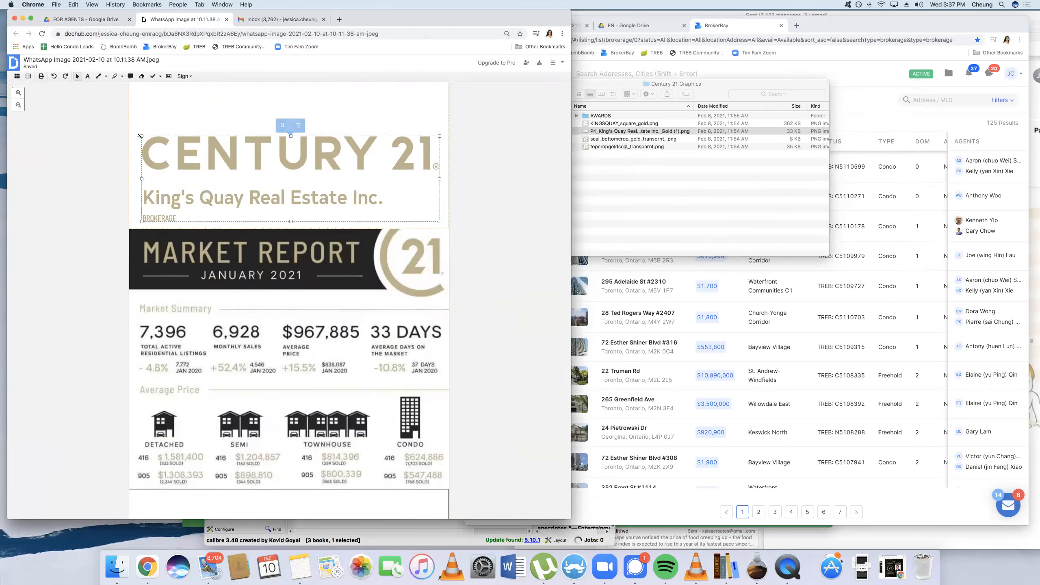
pyautogui.moveTo(141, 136); pyautogui.dragTo(200, 177)
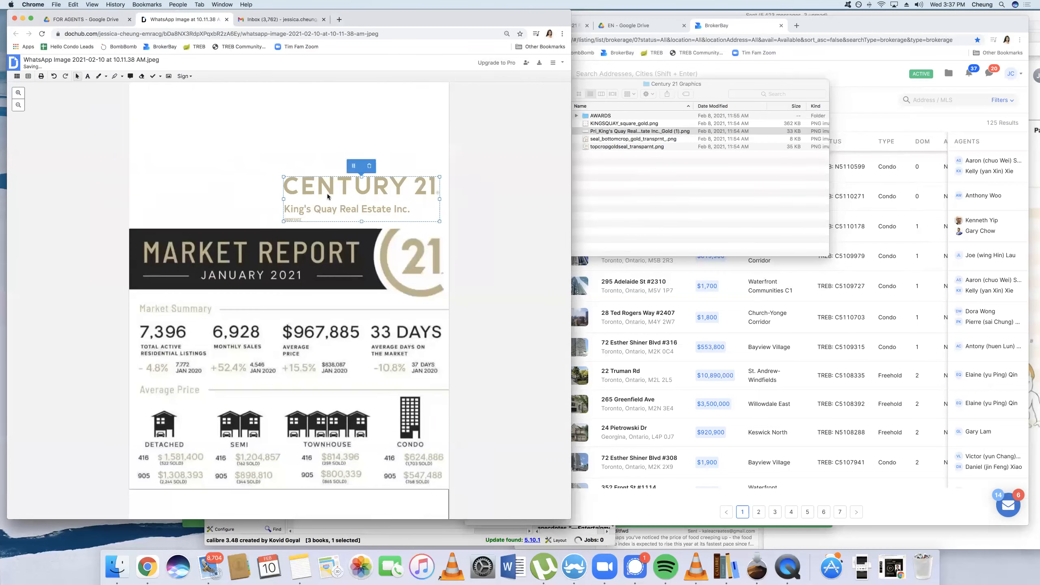
pyautogui.moveTo(353, 166); pyautogui.dragTo(267, 165)
pyautogui.scroll(-1, 267, 167)
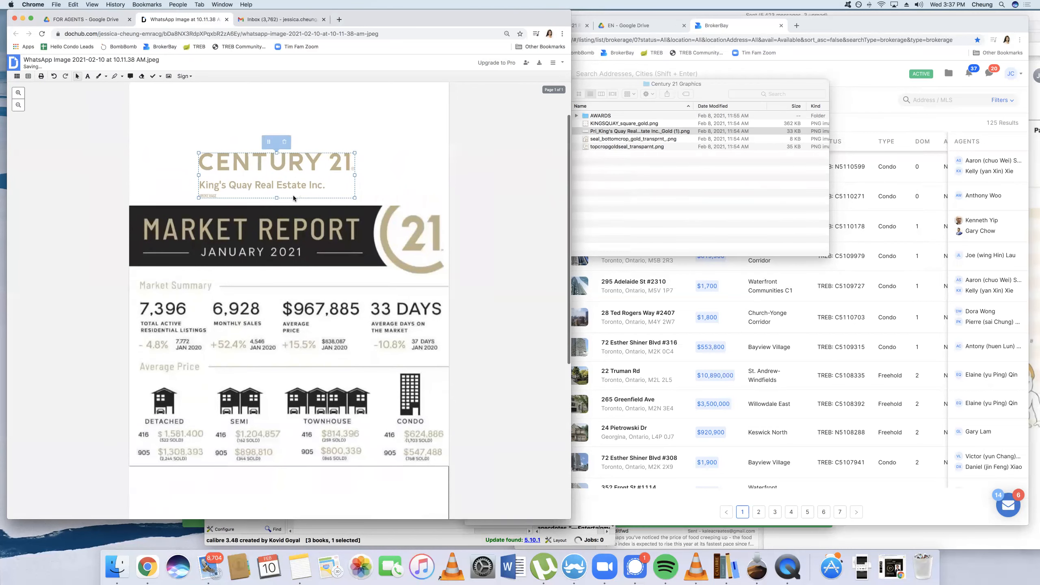
pyautogui.moveTo(267, 176); pyautogui.dragTo(205, 495)
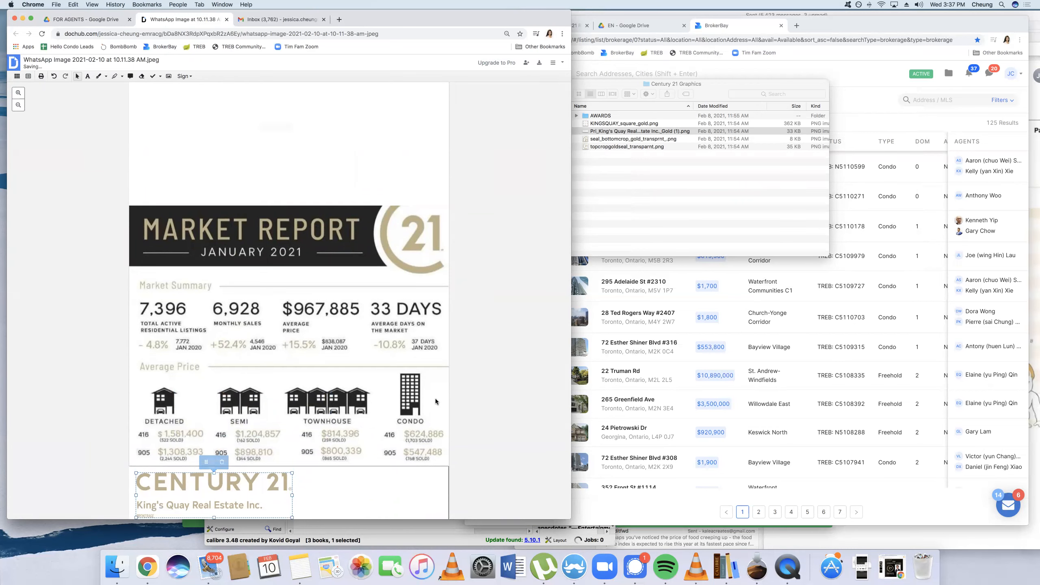
# Try to insert KINGSQUAY_square_gold.png from the Century 21 Graphics folder beside the logo below the average prices
pyautogui.scroll(-2, 436, 397)
pyautogui.click(586, 124)
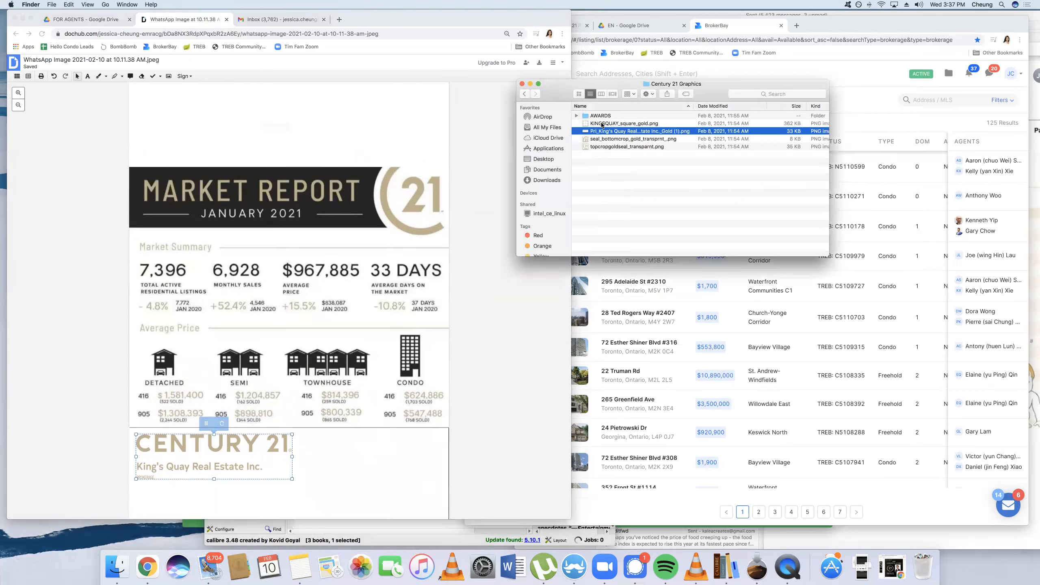
pyautogui.moveTo(604, 126); pyautogui.dragTo(382, 456)
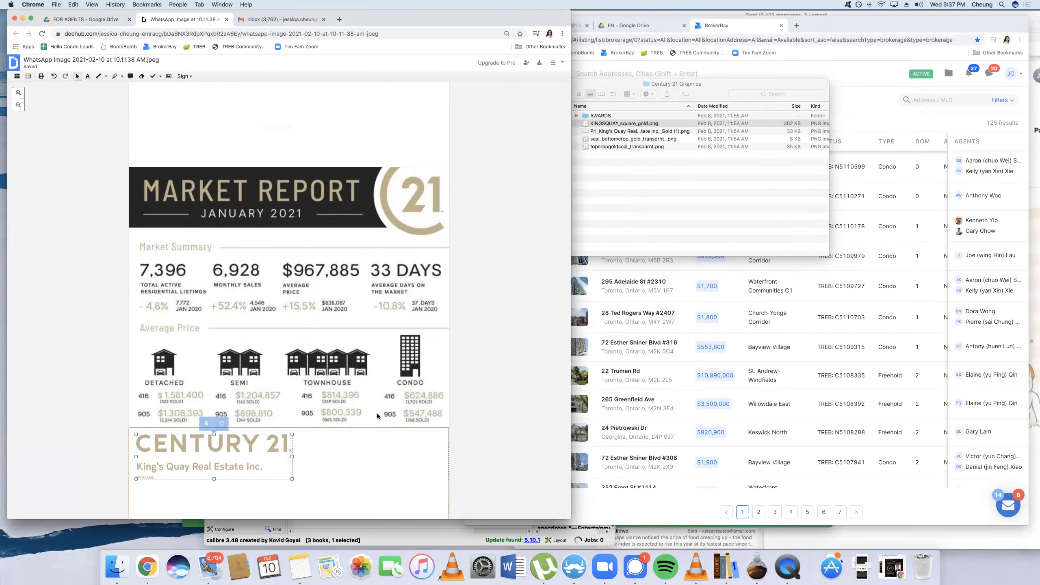
pyautogui.scroll(-5, 412, 323)
pyautogui.scroll(5, 413, 323)
# Insert seal_bottomcrop_gold_transprnt_.png, shrink it to the logo's height and place it opposite the logo at the page's right edge
pyautogui.click(634, 142)
pyautogui.moveTo(631, 139); pyautogui.dragTo(342, 452)
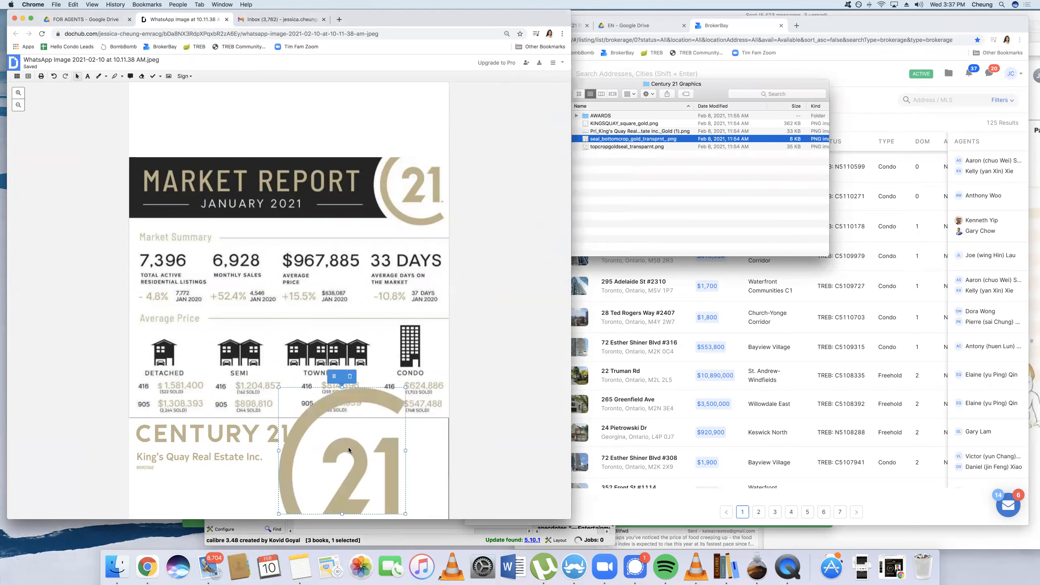
pyautogui.scroll(-2, 336, 413)
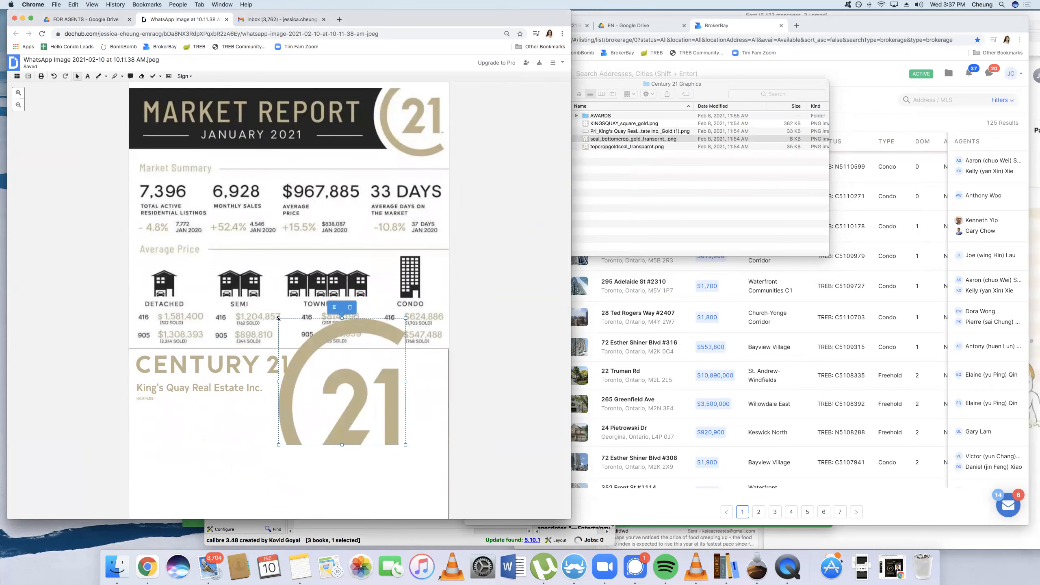
pyautogui.moveTo(277, 318); pyautogui.dragTo(357, 390)
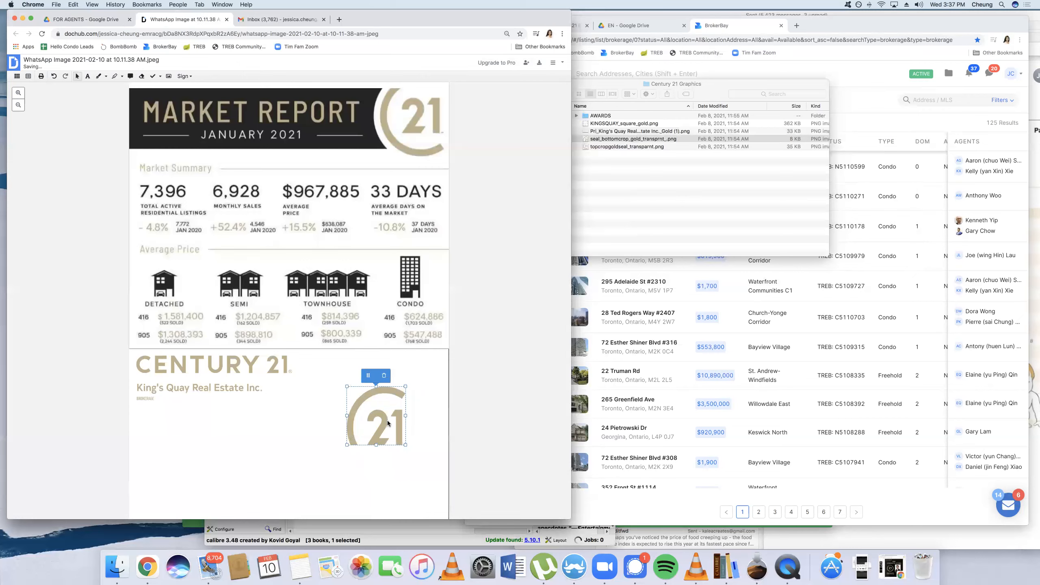
pyautogui.moveTo(368, 376); pyautogui.dragTo(404, 339)
pyautogui.moveTo(383, 408); pyautogui.dragTo(409, 390)
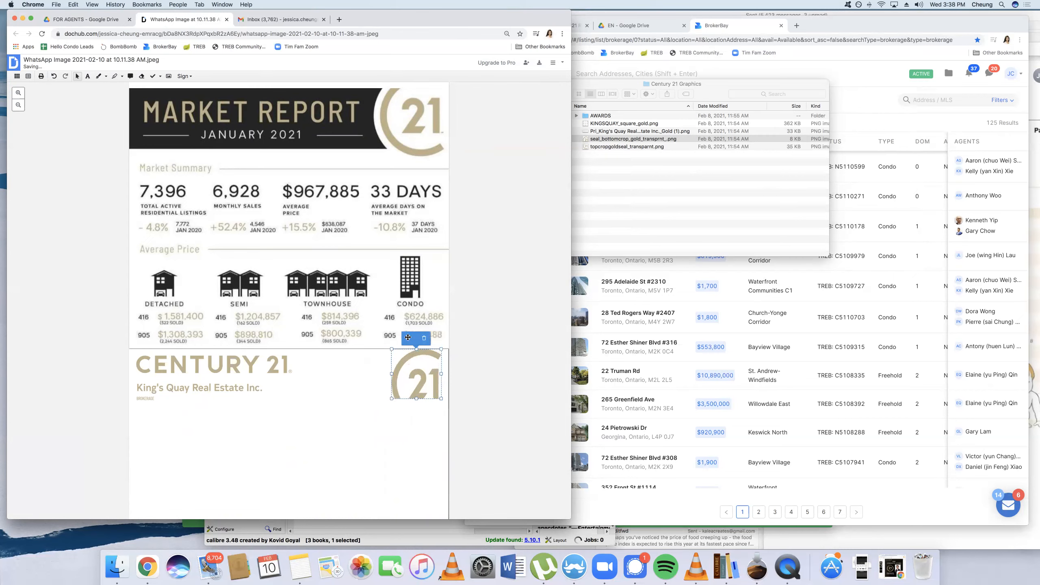
pyautogui.moveTo(408, 337); pyautogui.dragTo(411, 340)
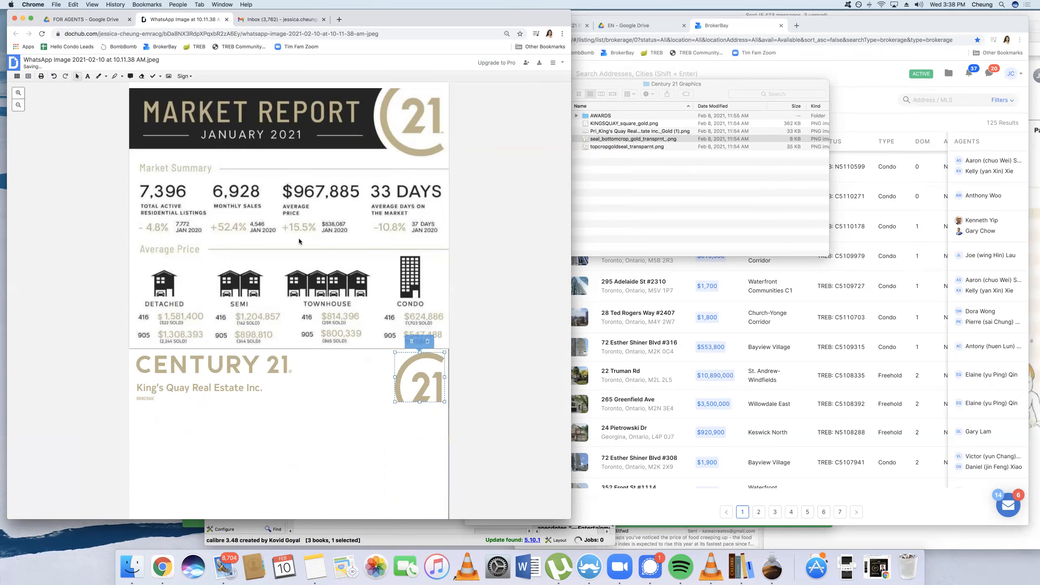
# Capture a screenshot of the report from the top of the Market Report banner to the lower edge of the logo footer
pyautogui.scroll(5, 227, 152)
pyautogui.scroll(-7, 227, 152)
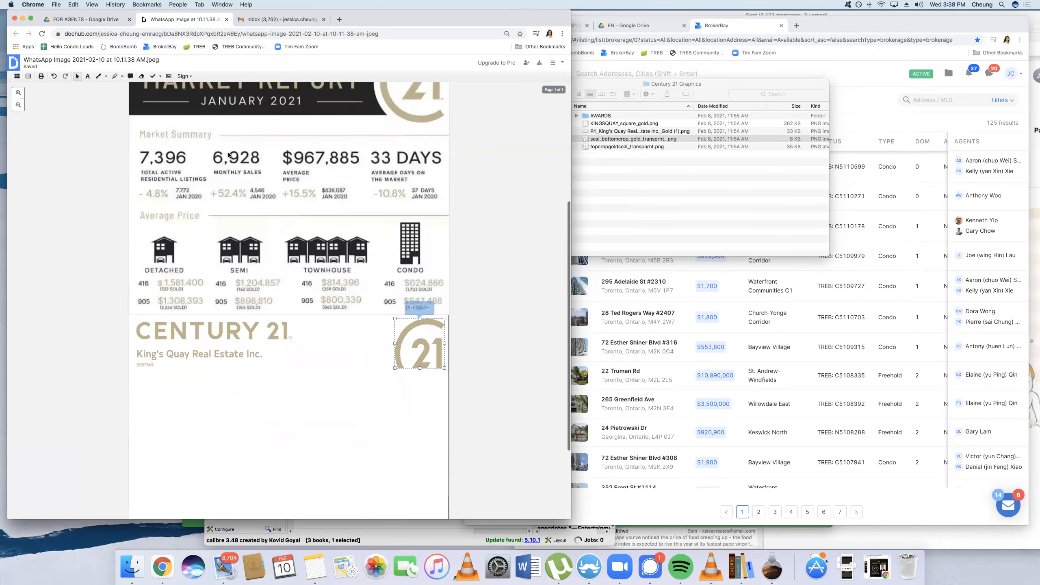
pyautogui.scroll(4, 227, 152)
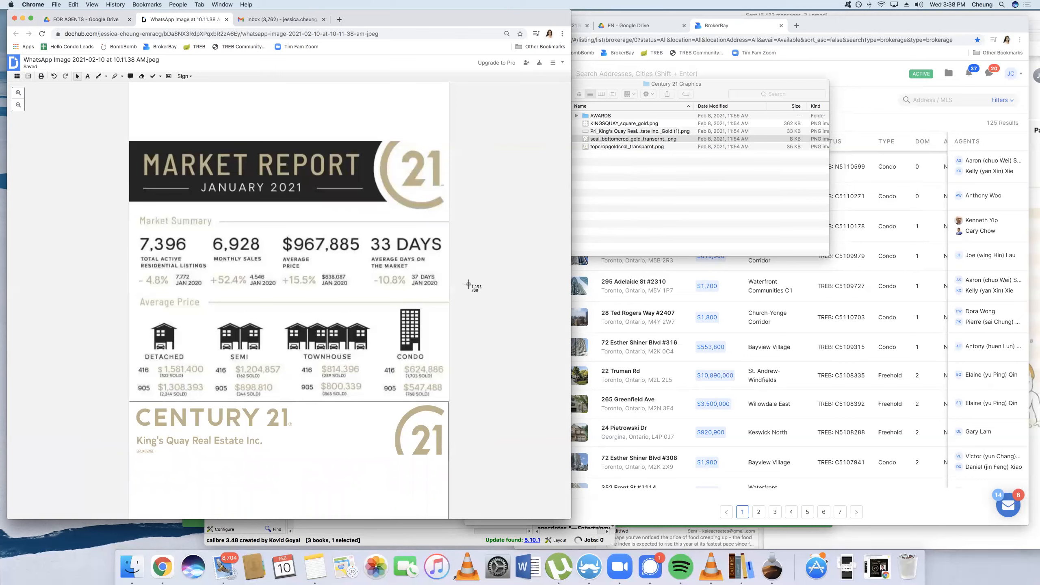
pyautogui.moveTo(128, 140); pyautogui.dragTo(448, 454)
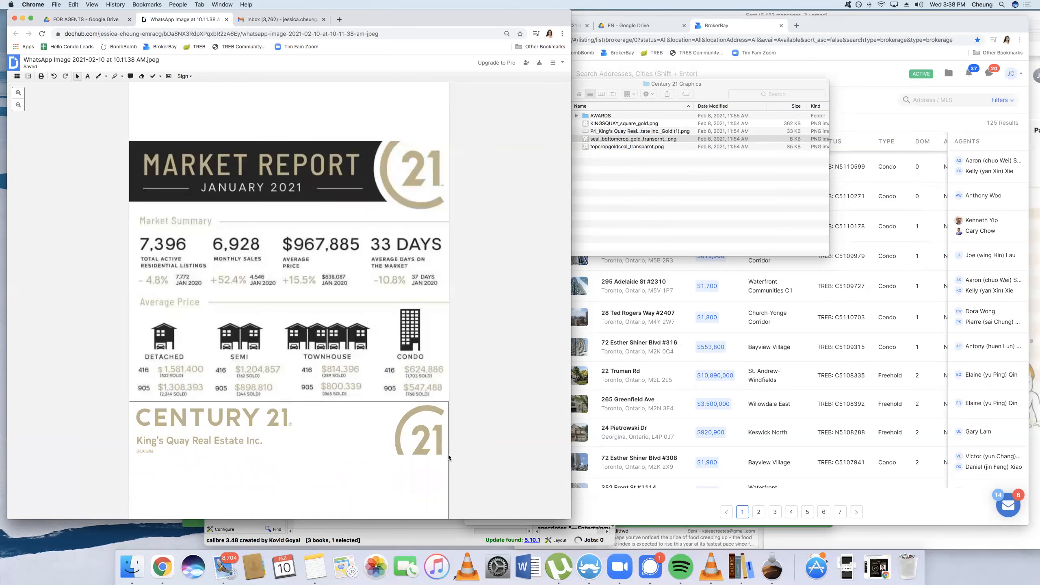
# Switch to Finder, locate the newest screenshot in All My Files and preview it, then close the preview
pyautogui.click(661, 201)
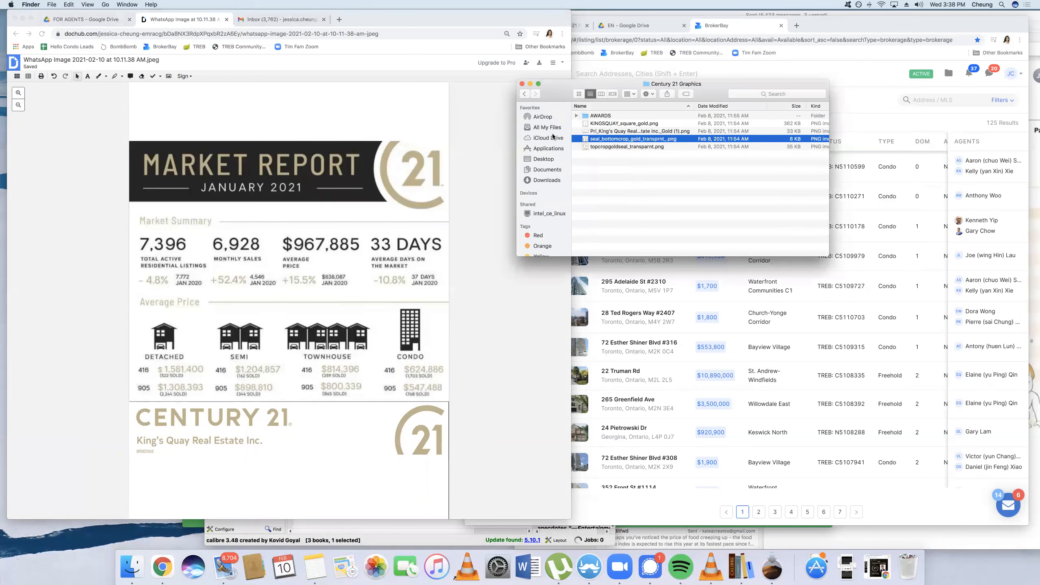
pyautogui.click(552, 159)
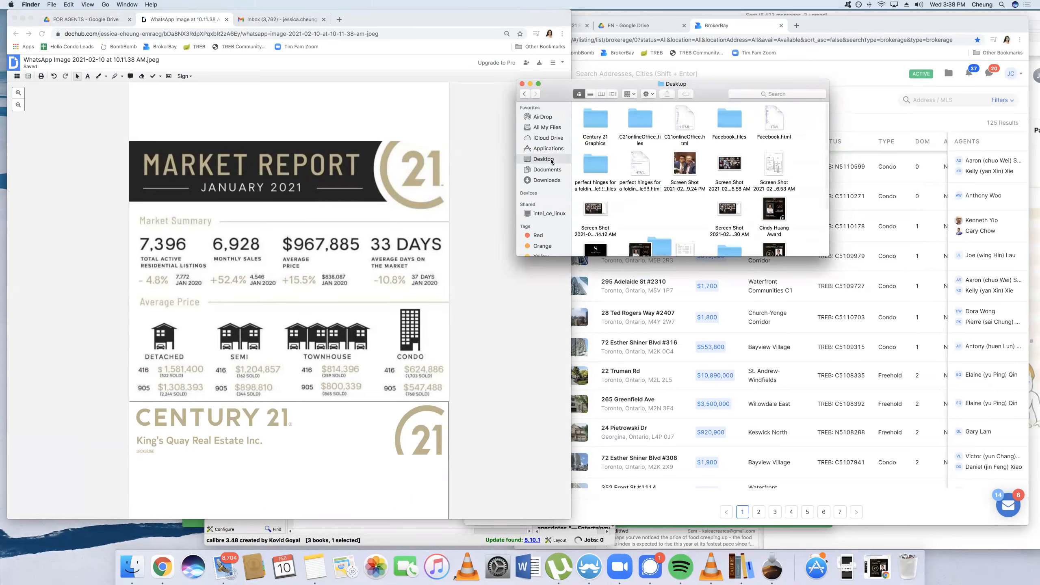
pyautogui.click(550, 127)
pyautogui.click(614, 116)
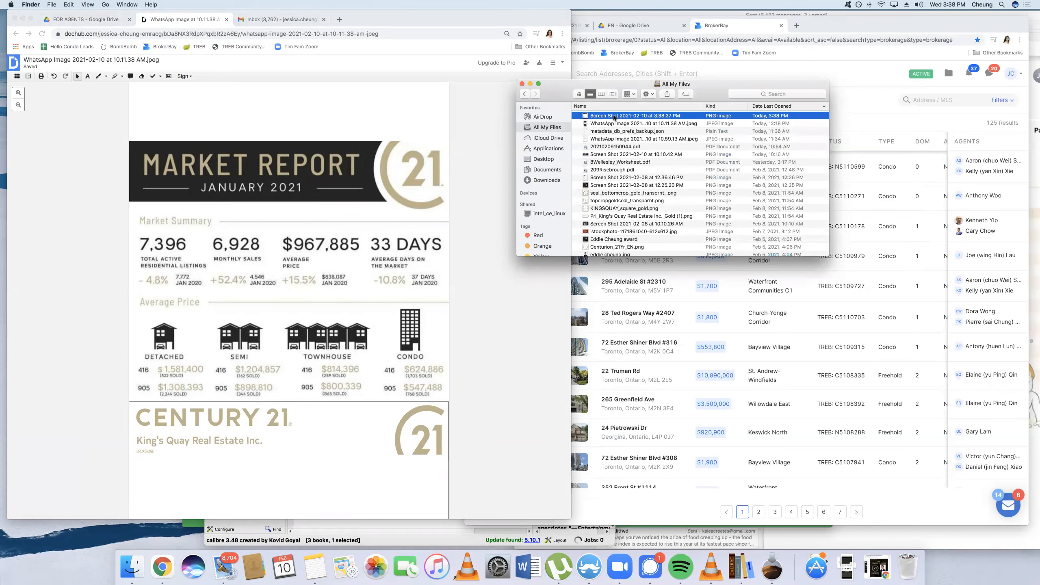
pyautogui.press('space')
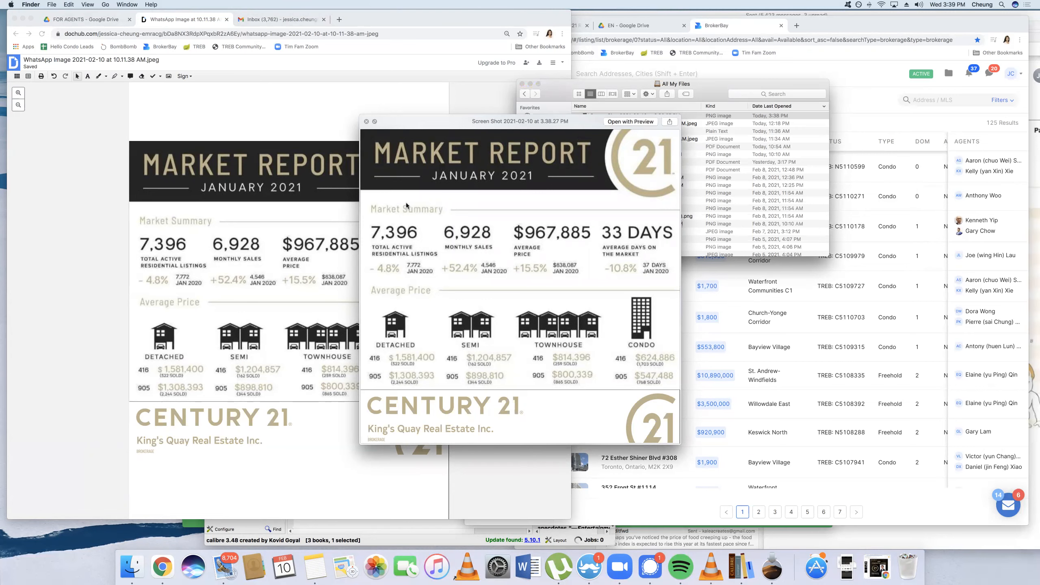
pyautogui.press('space')
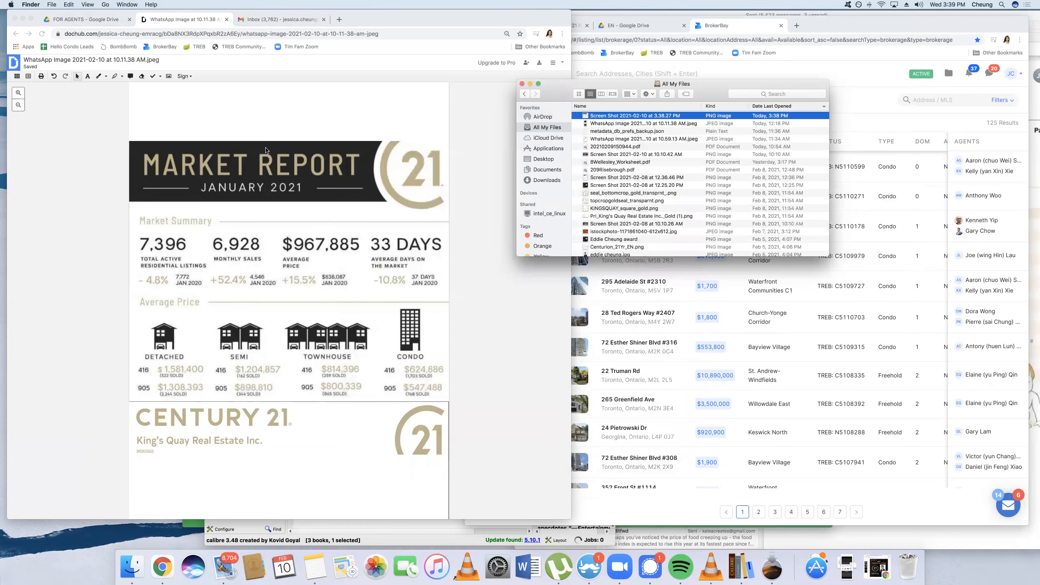